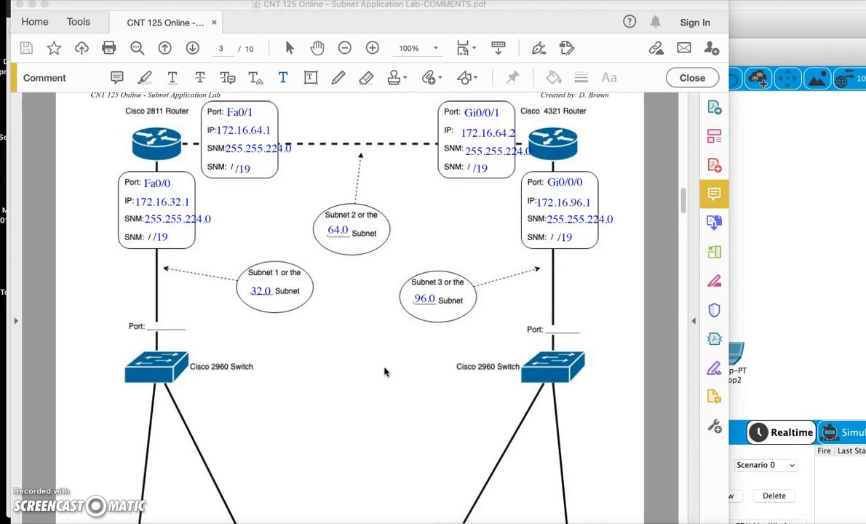
Review the completed network map on page 3 and the Part 2 physical connection instructions of the lab document
click(385, 358)
scroll(356, 262, down, 5)
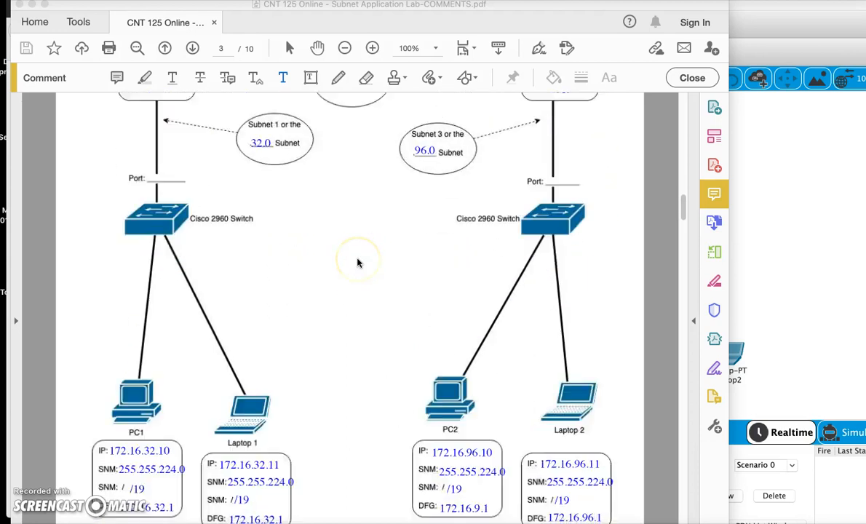
scroll(358, 263, down, 3)
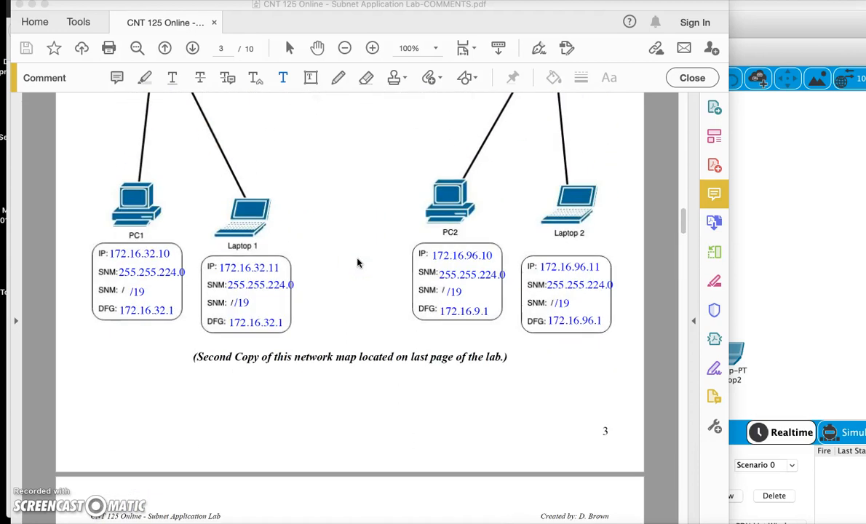
click(226, 360)
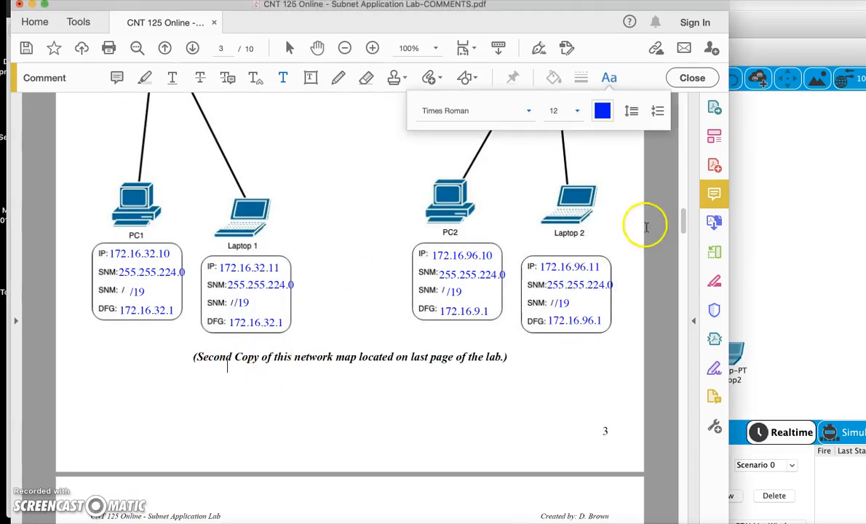
click(688, 322)
drag(690, 322, 676, 190)
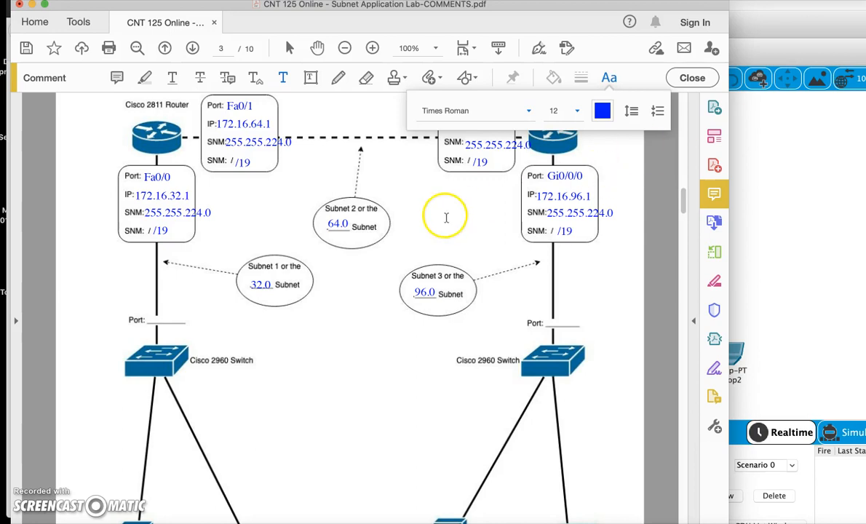
scroll(446, 216, down, 15)
scroll(444, 215, down, 5)
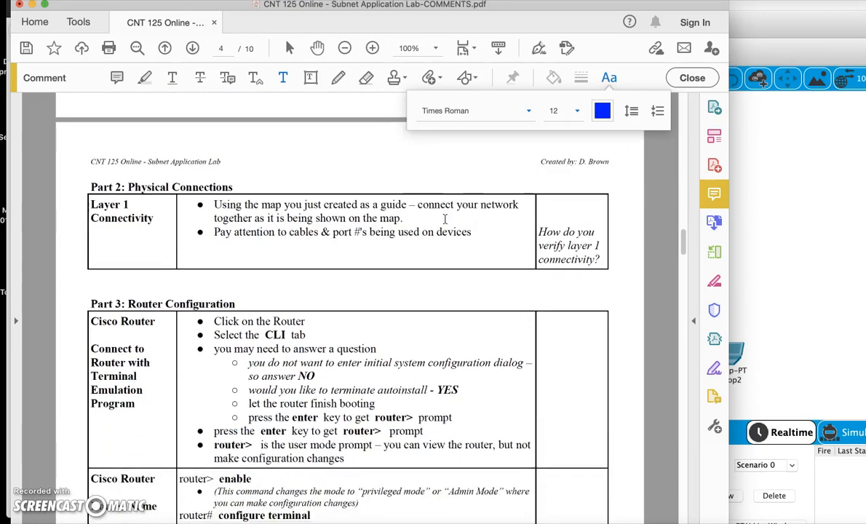
Switch to Cisco Packet Tracer and connect Router0's FastEthernet0/1 to Router1's GigabitEthernet0/0/1 with a copper cross-over cable
click(819, 186)
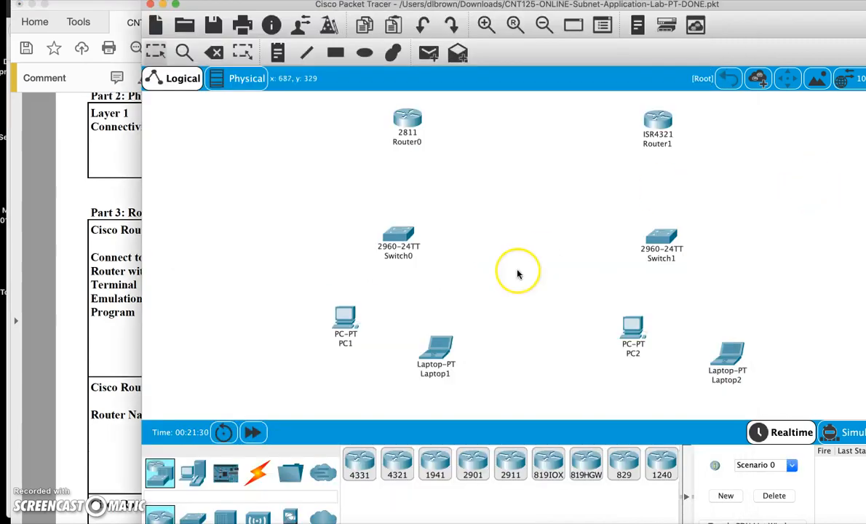
click(257, 471)
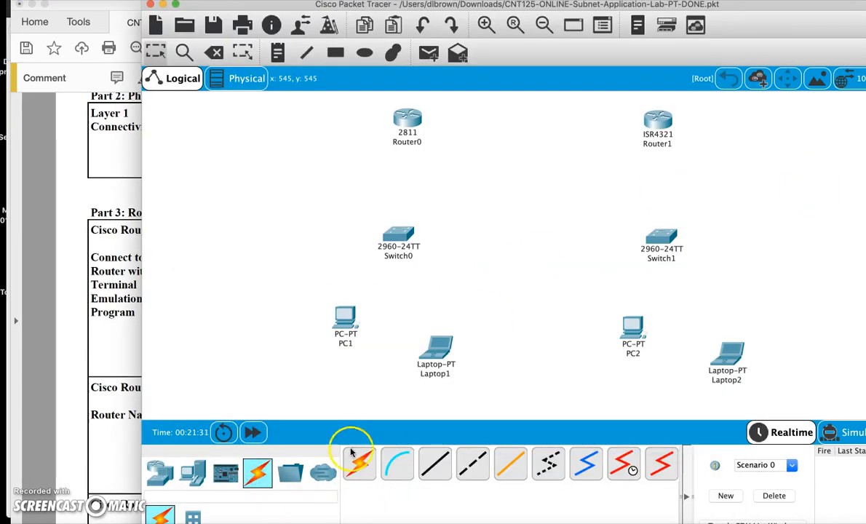
click(473, 464)
click(409, 118)
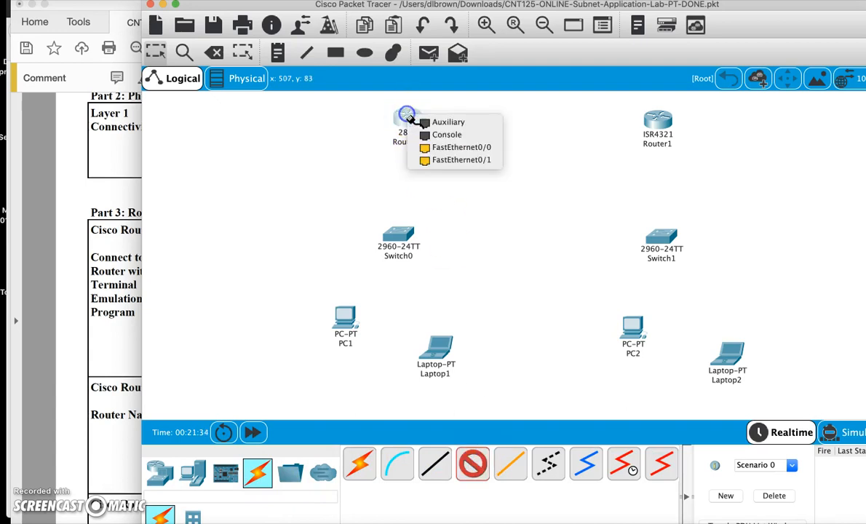
click(449, 160)
click(650, 119)
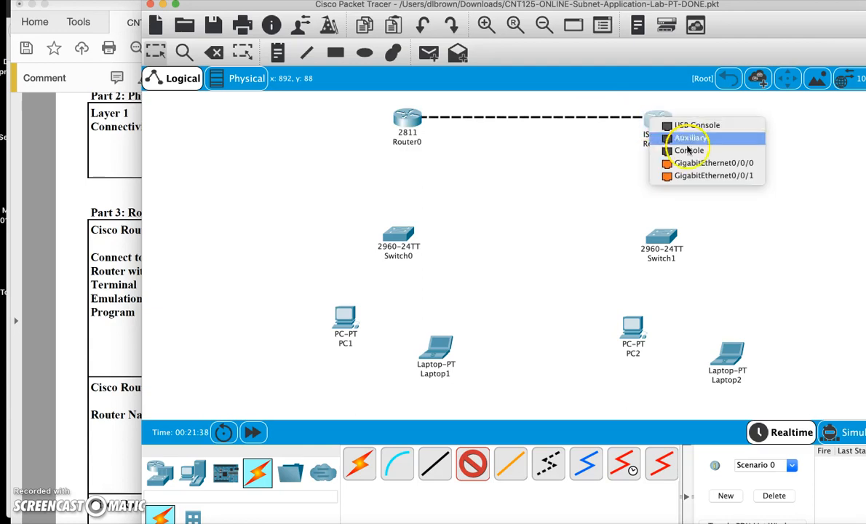
click(693, 176)
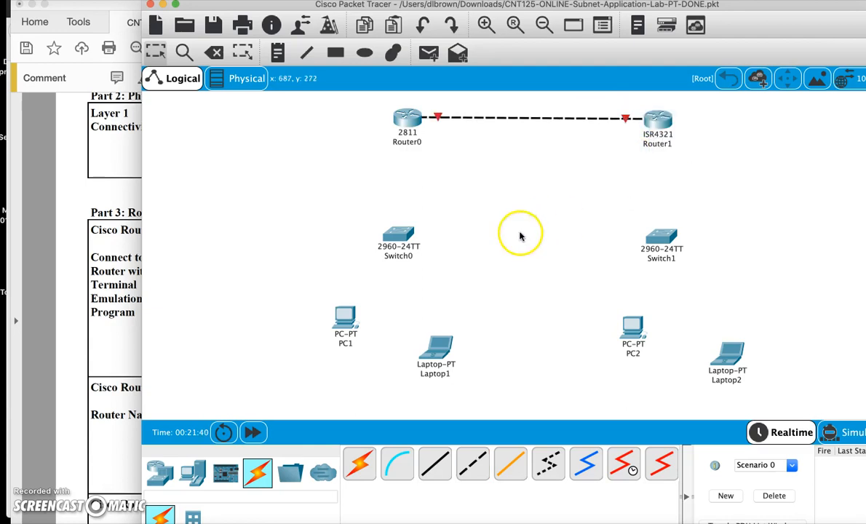
Connect Router0's FastEthernet0/0 to Switch0's FastEthernet0/24 with a copper straight-through cable
click(434, 463)
click(408, 129)
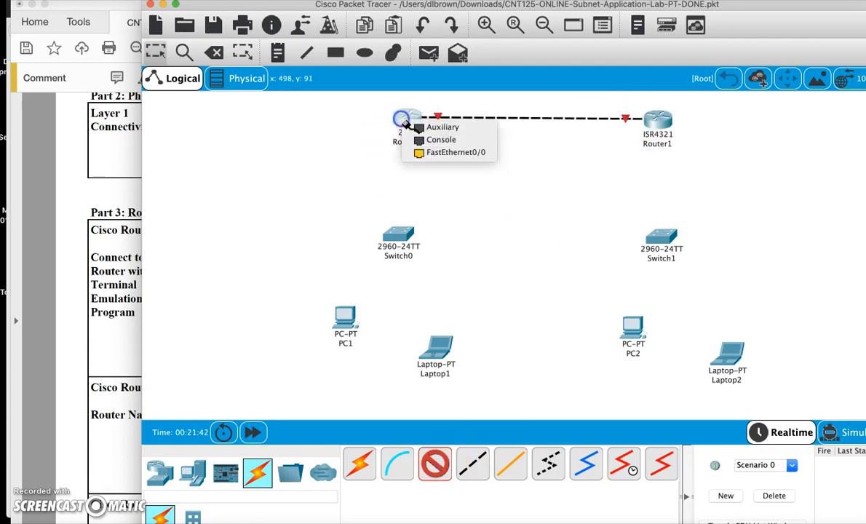
click(430, 152)
click(398, 234)
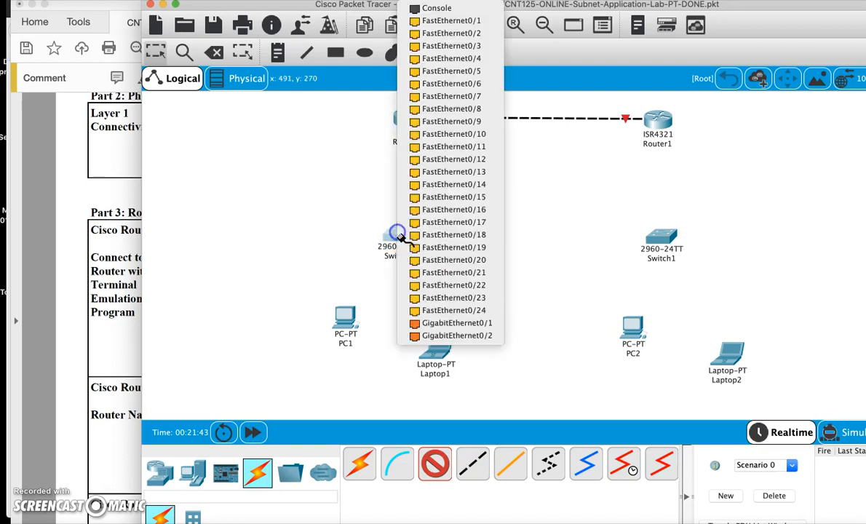
click(450, 313)
Connect Router1's GigabitEthernet0/0/0 to Switch1's FastEthernet0/24 with a copper straight-through cable
click(435, 464)
click(657, 125)
click(688, 170)
click(665, 236)
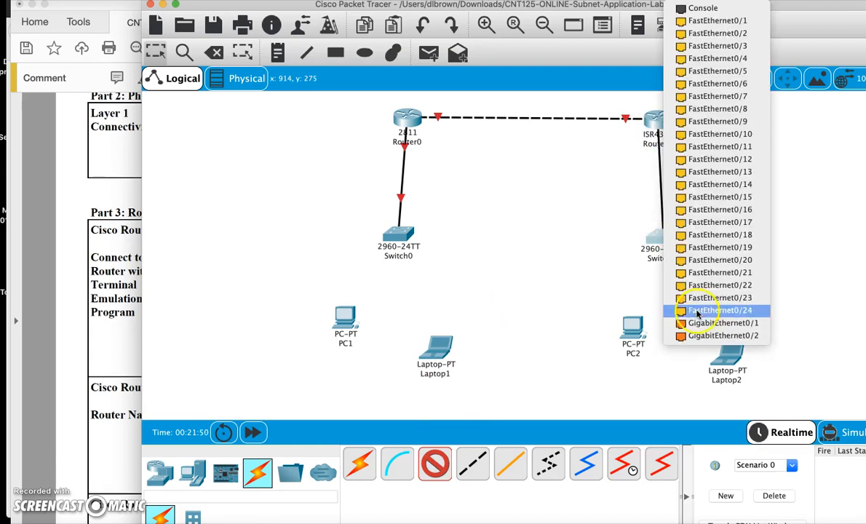
click(696, 308)
Connect PC1's FastEthernet0 to Switch0's FastEthernet0/1 with a copper straight-through cable
click(434, 464)
click(343, 319)
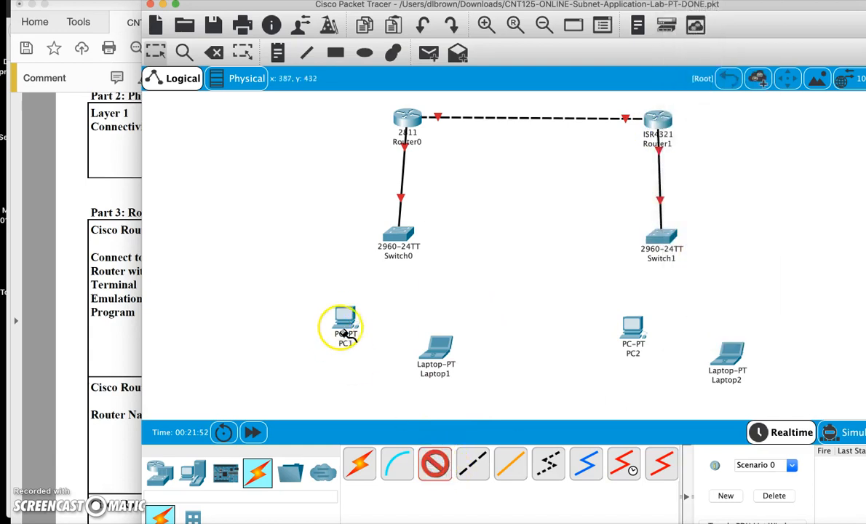
click(380, 362)
click(394, 241)
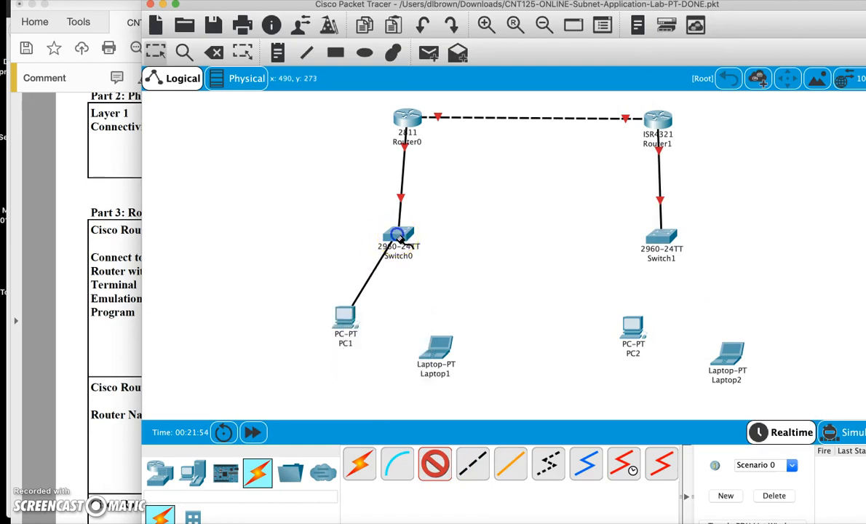
click(404, 21)
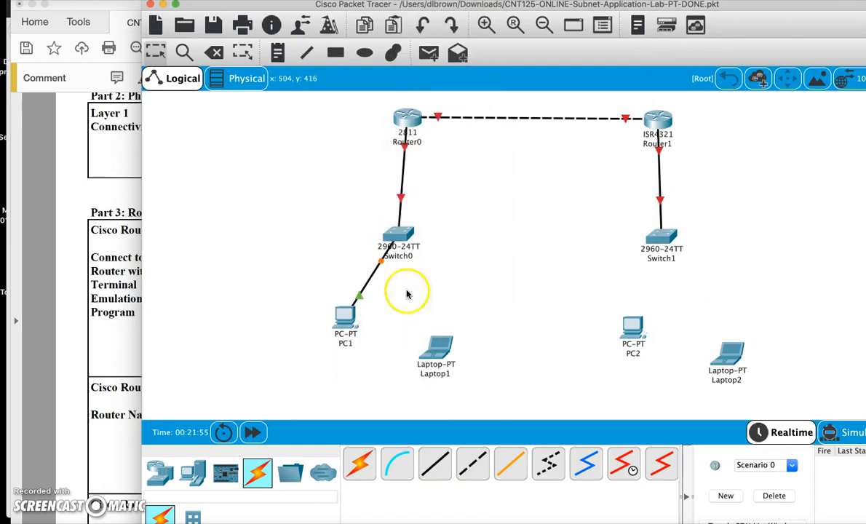
Connect Laptop1's FastEthernet0 to a free FastEthernet port on Switch0 with a copper straight-through cable
click(434, 464)
click(436, 355)
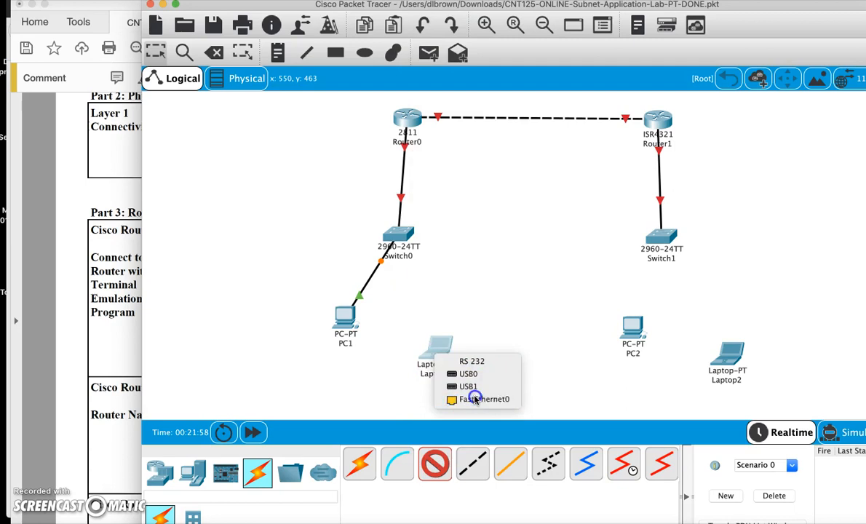
click(481, 399)
click(393, 235)
click(442, 26)
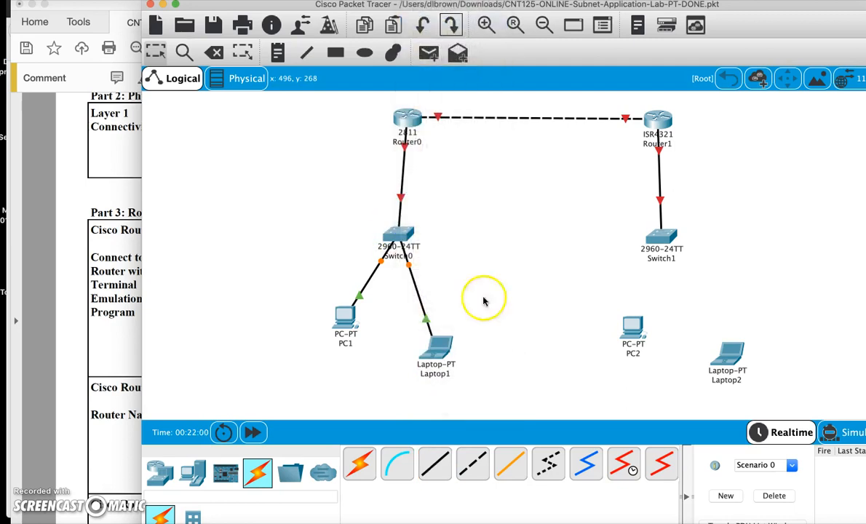
Connect PC2's FastEthernet0 to Switch1's FastEthernet0/1 with a copper straight-through cable
click(435, 464)
click(624, 330)
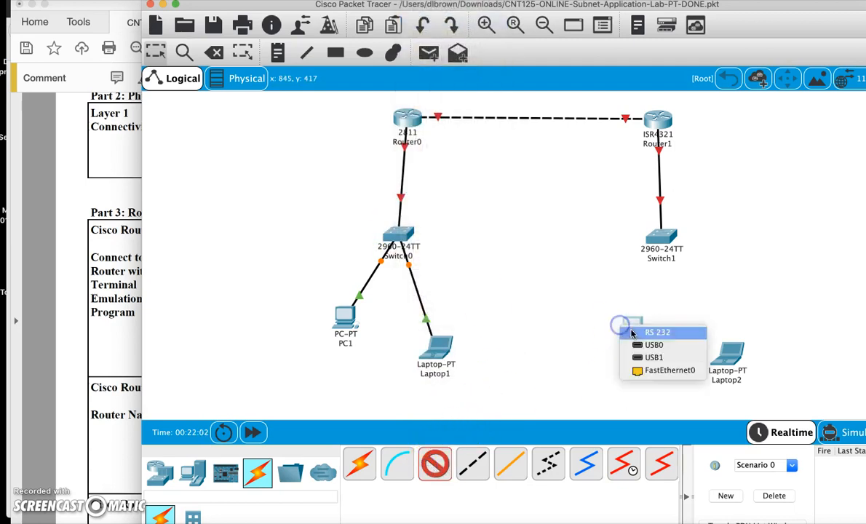
click(660, 369)
click(664, 239)
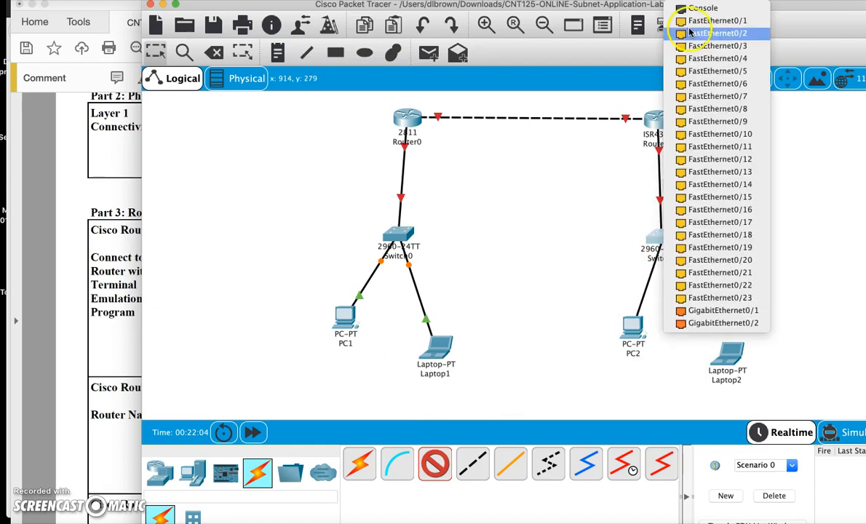
click(764, 21)
Connect Laptop2's FastEthernet0 to a free FastEthernet port on Switch1 with a copper straight-through cable
click(441, 472)
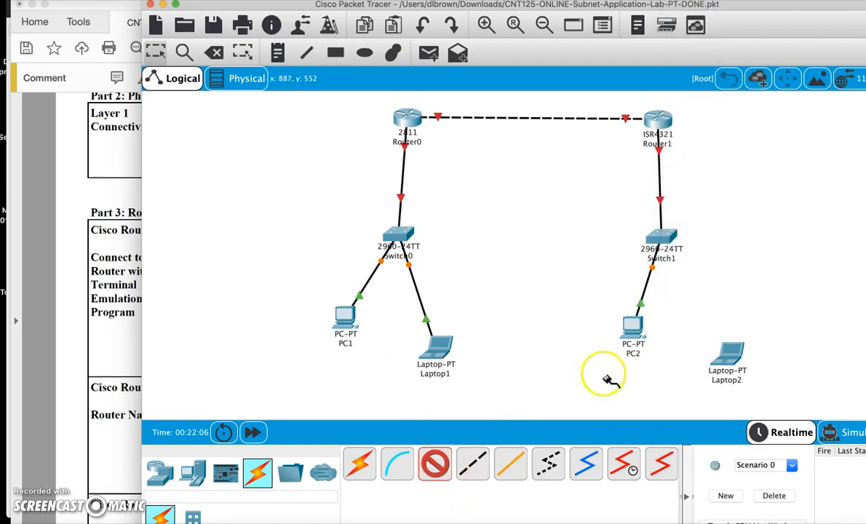
click(730, 355)
click(757, 402)
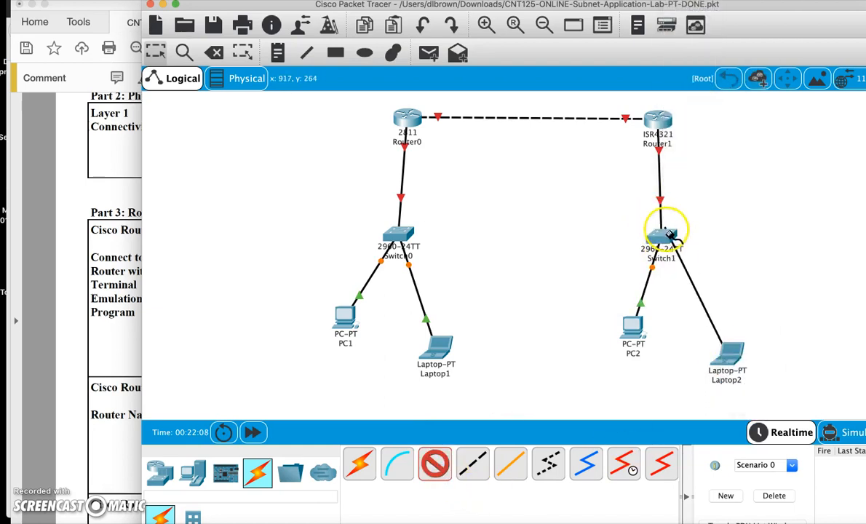
click(663, 242)
click(730, 23)
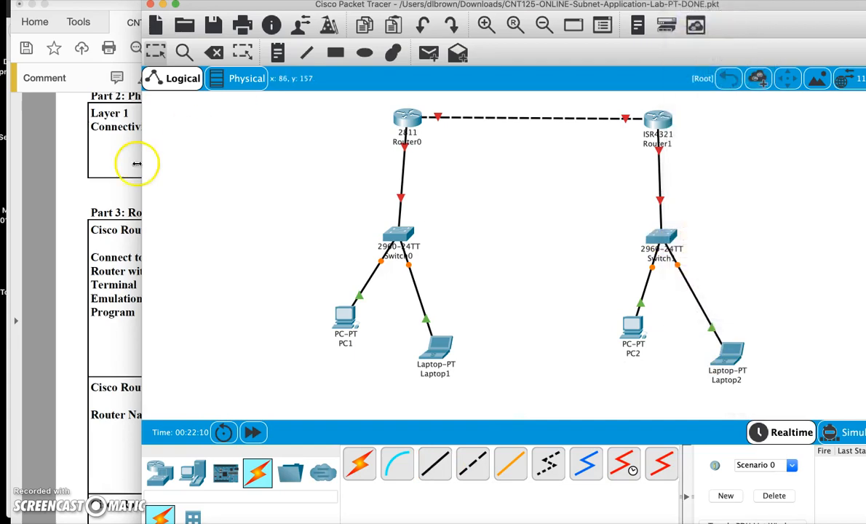
Consult the Part 3 router configuration instructions in Adobe Acrobat and bring up Router0's command-line prompt in Packet Tracer
click(100, 251)
scroll(291, 233, down, 3)
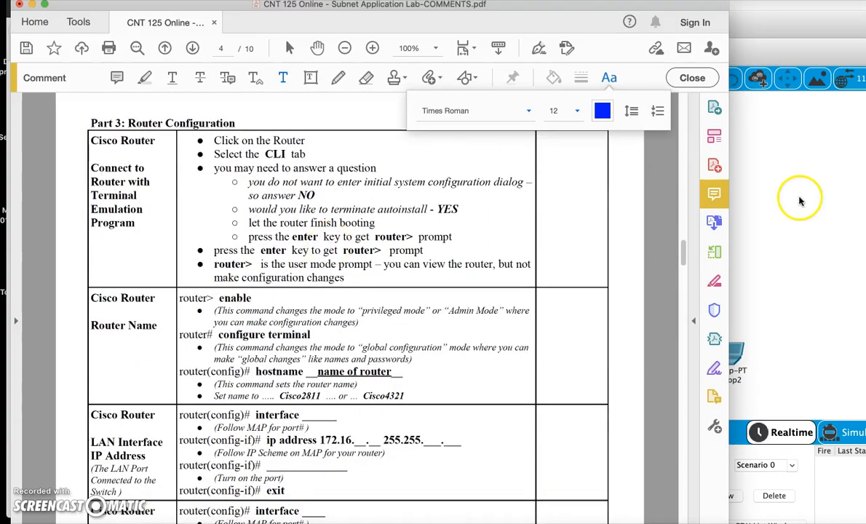
click(734, 182)
click(399, 122)
click(461, 101)
click(460, 238)
key(Return)
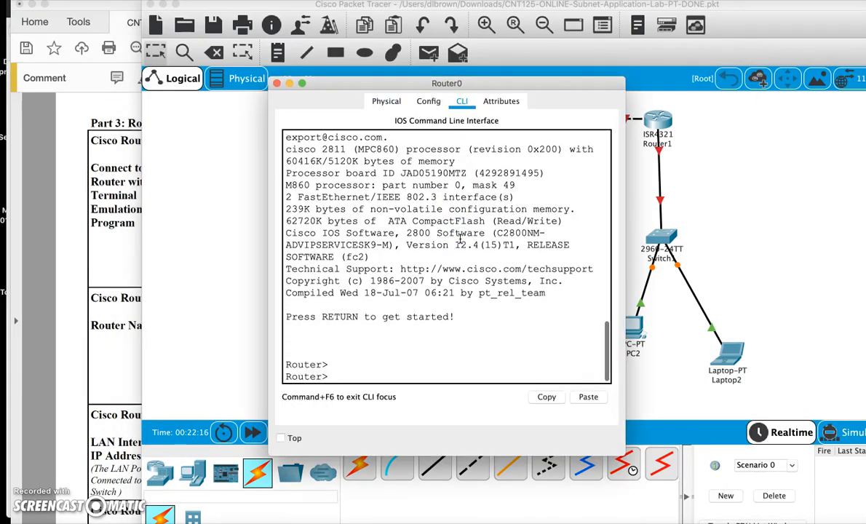
Enter privileged mode on Router0 with ena and global configuration mode with config t
text(ena)
key(Return)
text(config)
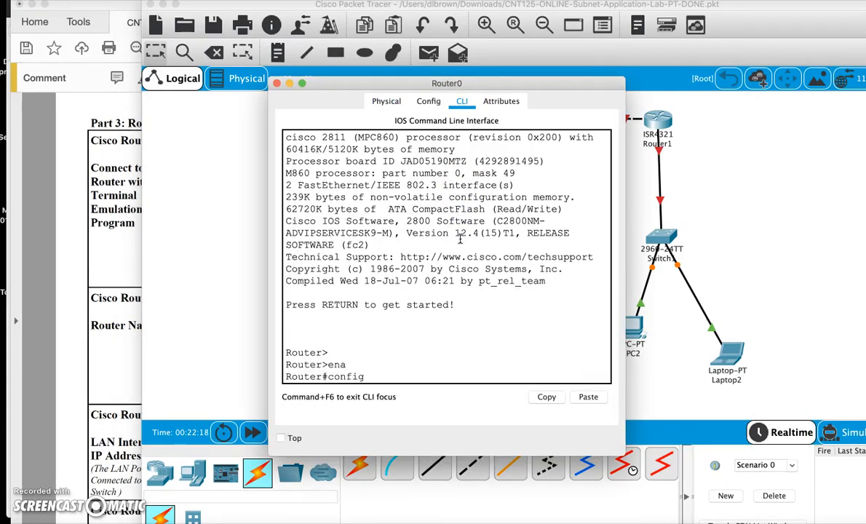
text( t)
key(Return)
Set Router0's hostname to Cisco2811
text(hios)
key(BackSpace)
key(BackSpace)
text(ostname)
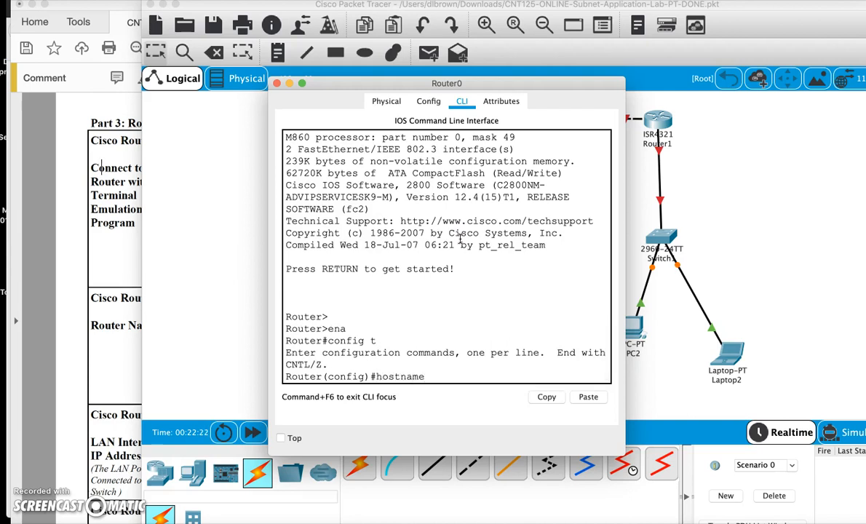
text( 28)
text(Cisco)
text(2811)
key(Return)
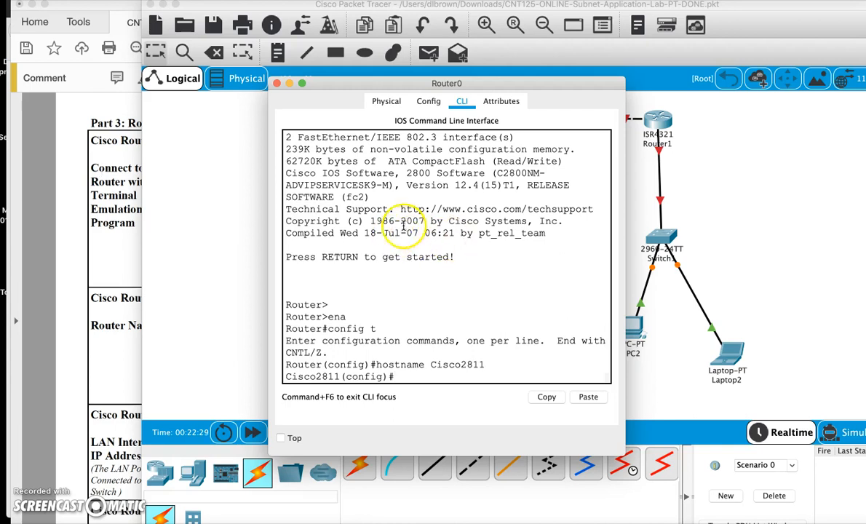
Enter interface configuration mode for fa0/0 on the 2811 router
drag(489, 83, 405, 69)
text(in)
key(Tab)
text(fa)
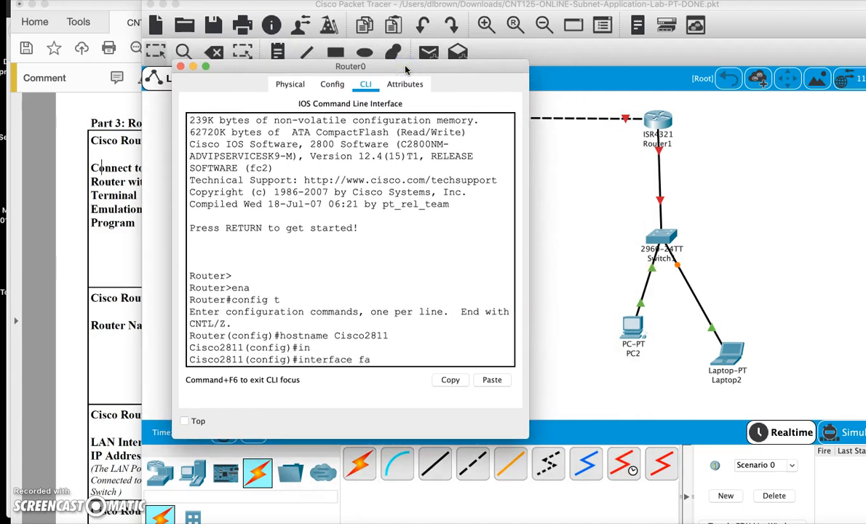
text(0/0)
key(Return)
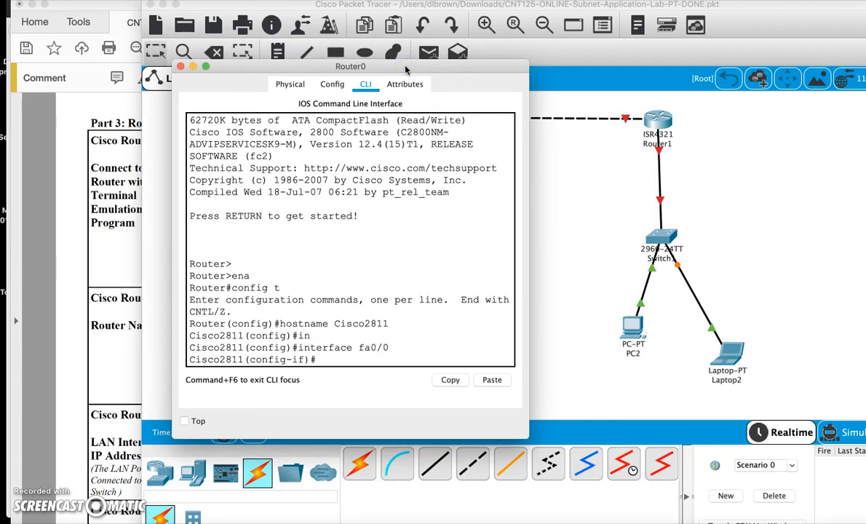
Assign IP address 172.16.32.1 with subnet mask 255.255.224.0 to interface fa0/0
text(ip address 172.16)
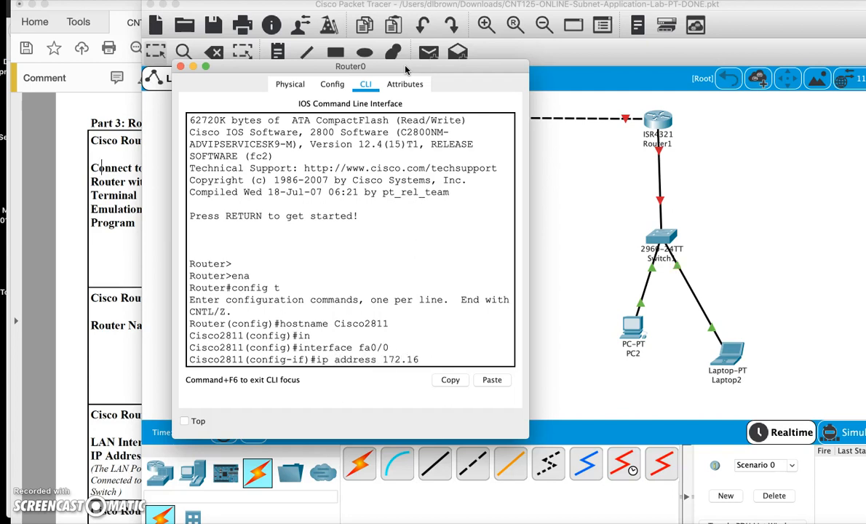
text(.32.1 255.255.224.0)
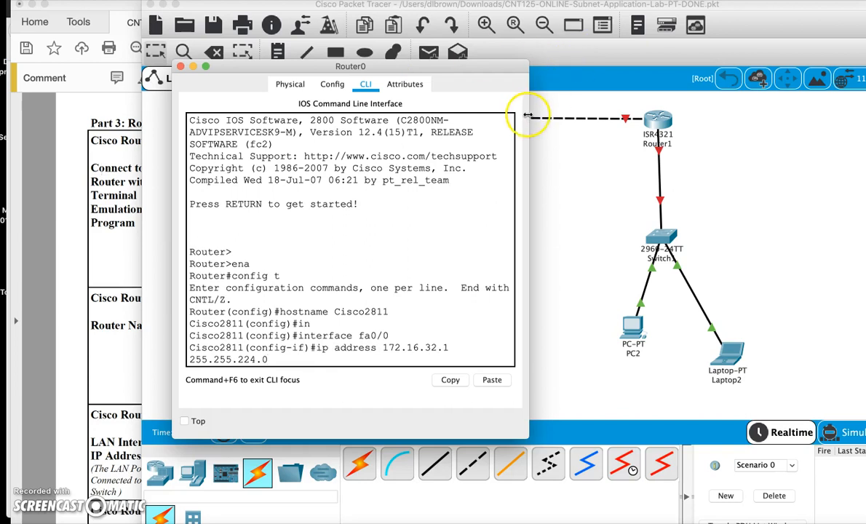
drag(529, 111, 623, 127)
key(Return)
Turn on interface fa0/0 with no shutdown and exit to global configuration mode
text(no shutdown)
key(Return)
text(exit)
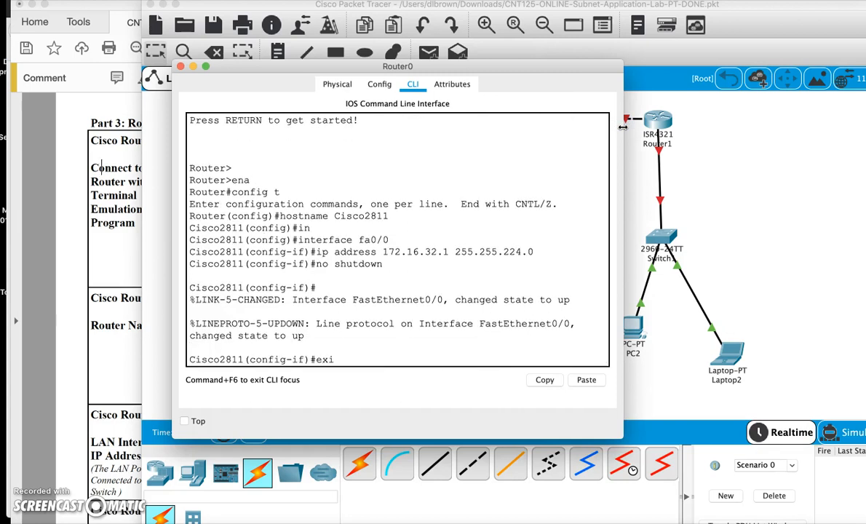
key(Return)
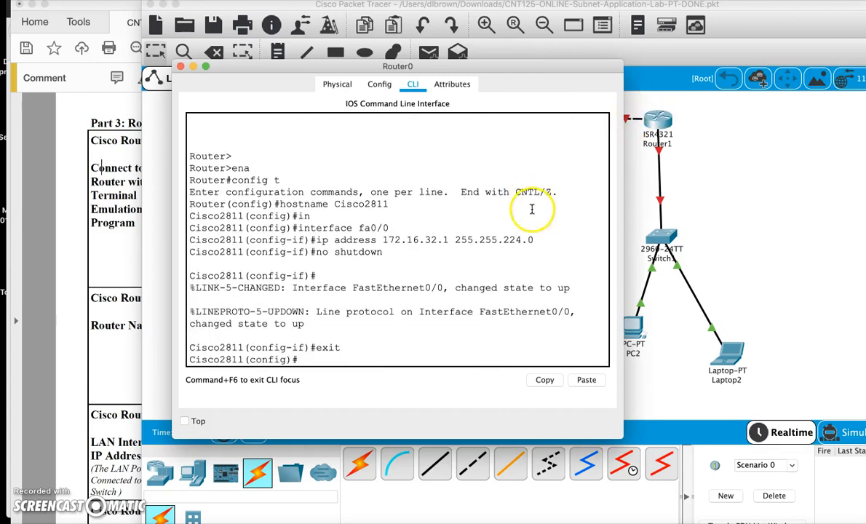
drag(531, 240, 371, 240)
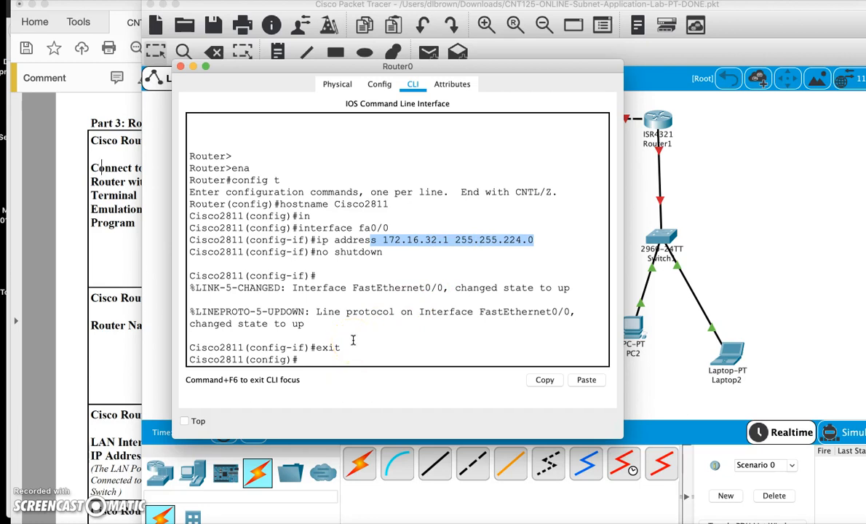
Enter interface configuration mode for fa0/1 on the 2811 router
click(323, 353)
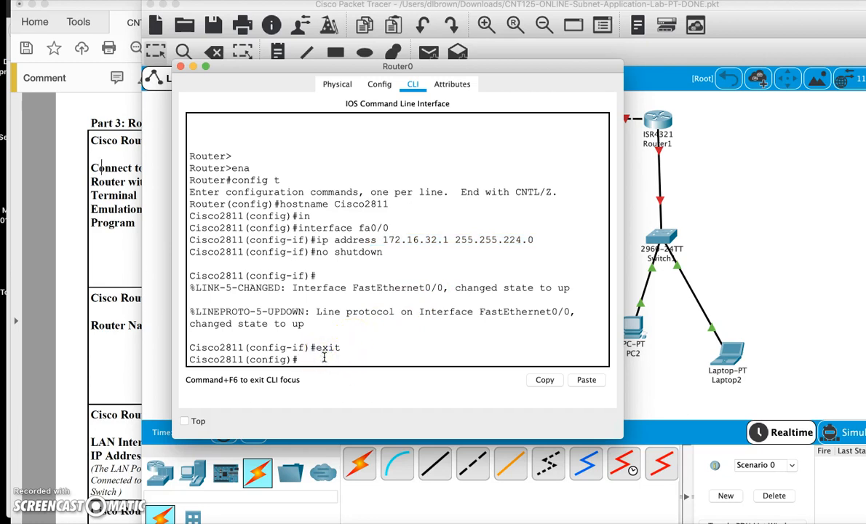
text(in)
key(Tab)
text(fa0/)
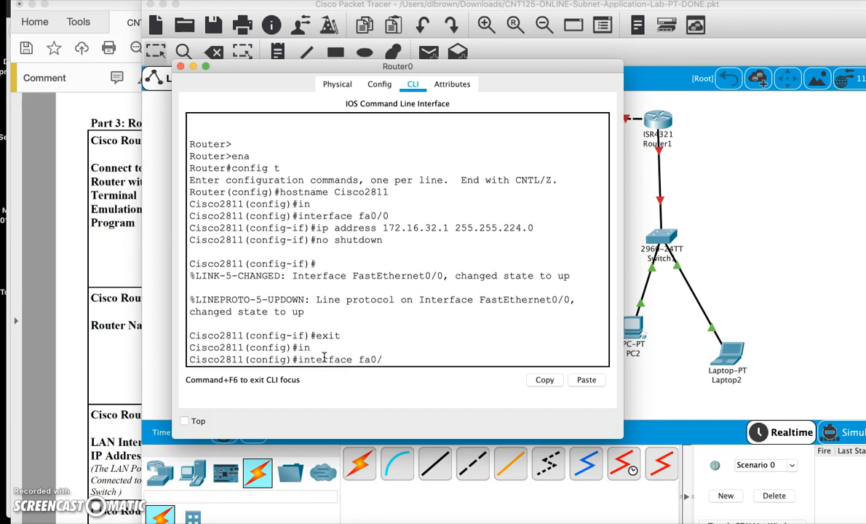
text(1)
key(Return)
Assign IP address 172.16.64.1 with subnet mask 255.255.224.0 to interface fa0/1
text(ip address 172.16)
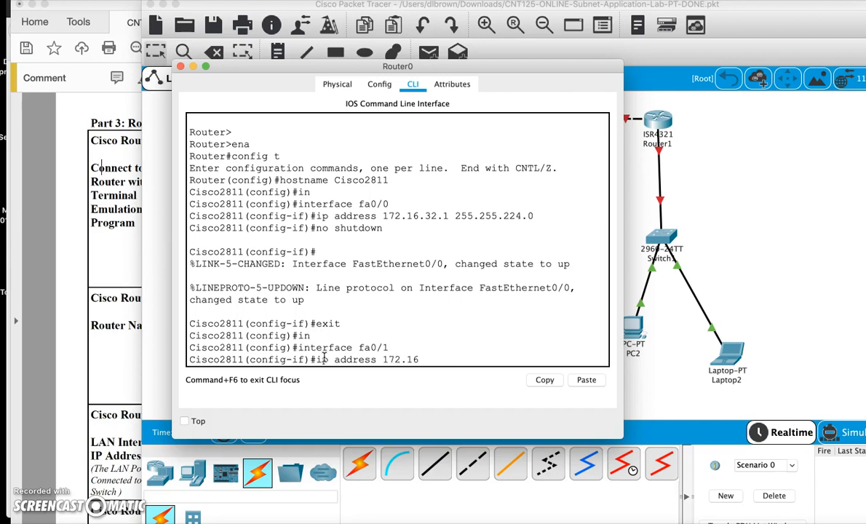
text(.64.1 255.255.224.0)
key(Return)
Turn on interface fa0/1 with no shutdown and exit to global configuration mode
text(no shutdio)
key(BackSpace)
key(BackSpace)
text(own)
key(Return)
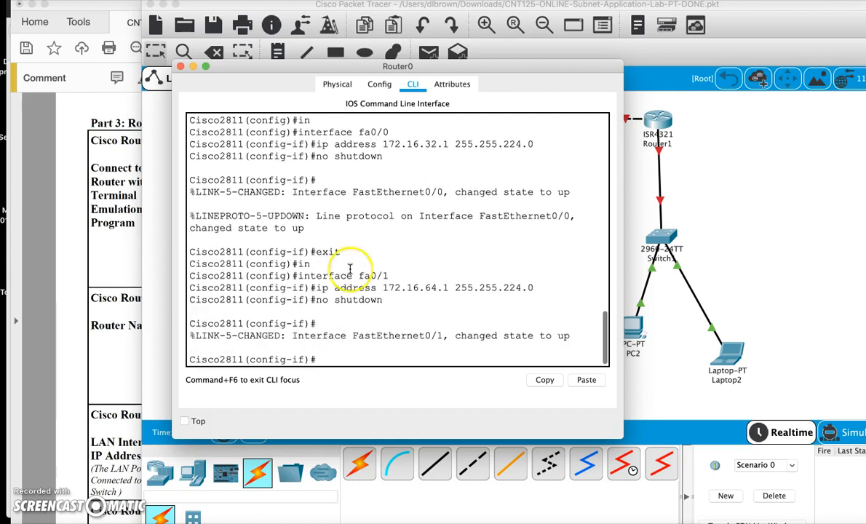
drag(436, 66, 490, 245)
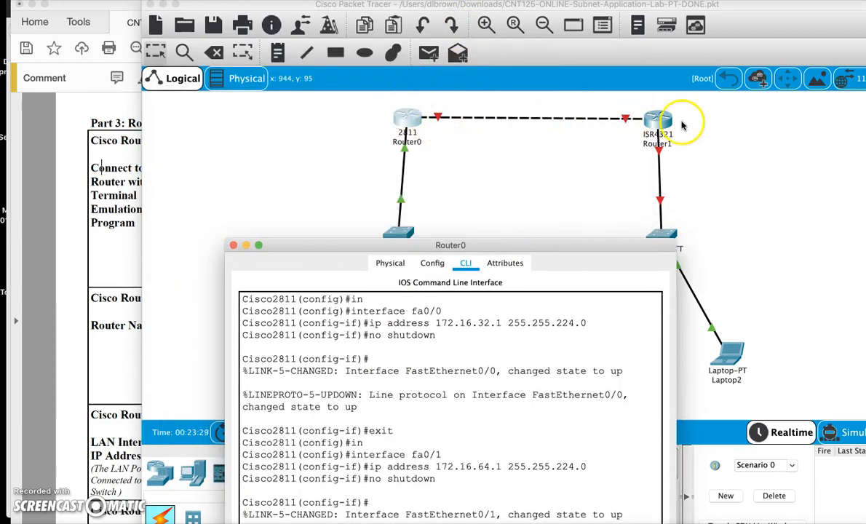
drag(584, 248, 567, 67)
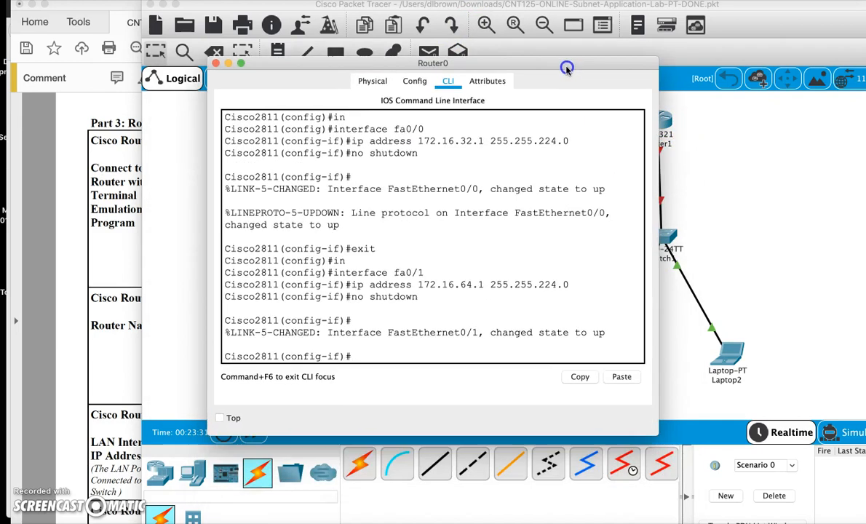
key(Return)
text(exit)
key(Return)
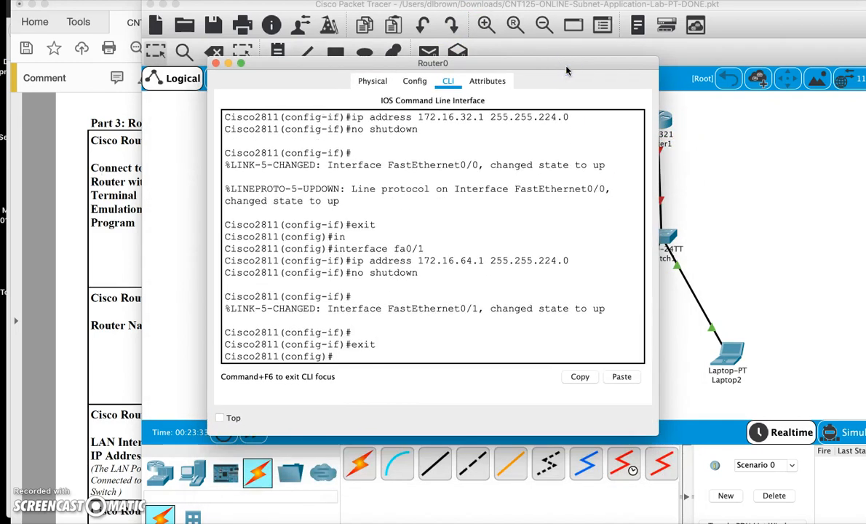
Switch to the lab PDF in Acrobat and fill the OSPF network commands' subnet blanks with 32, 64 and 96
scroll(131, 279, down, 4)
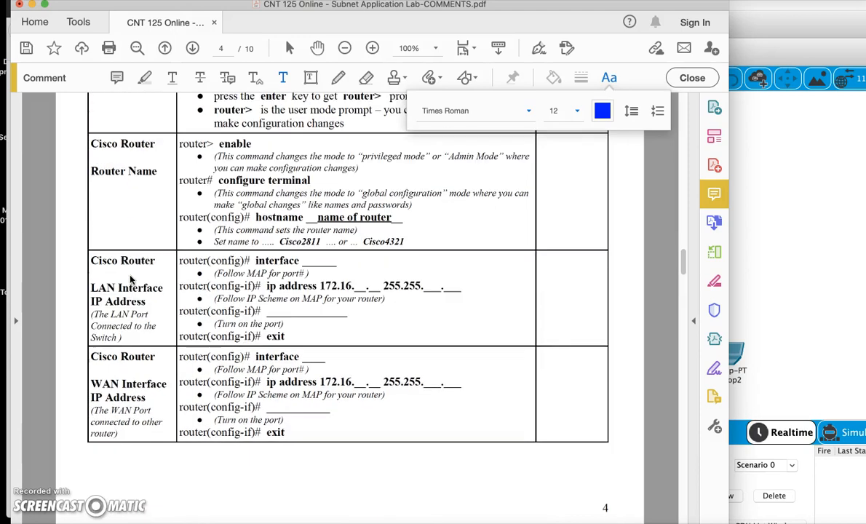
scroll(131, 279, down, 10)
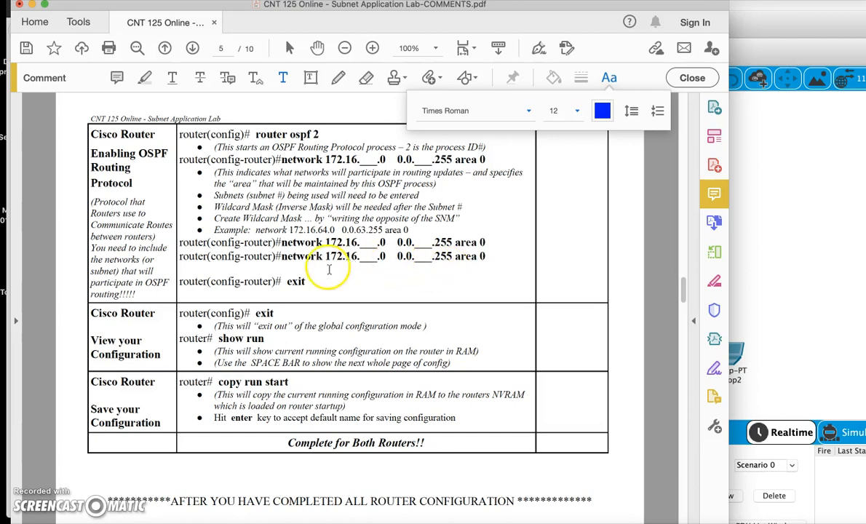
click(372, 159)
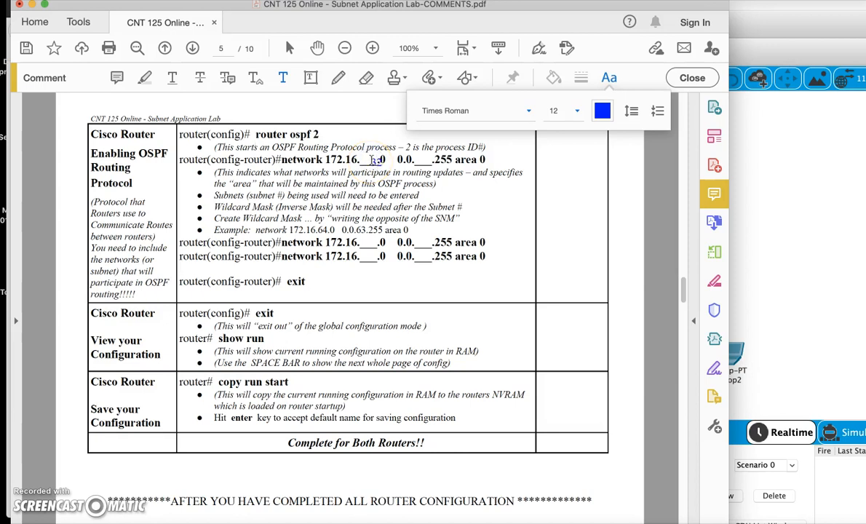
text(32)
click(367, 243)
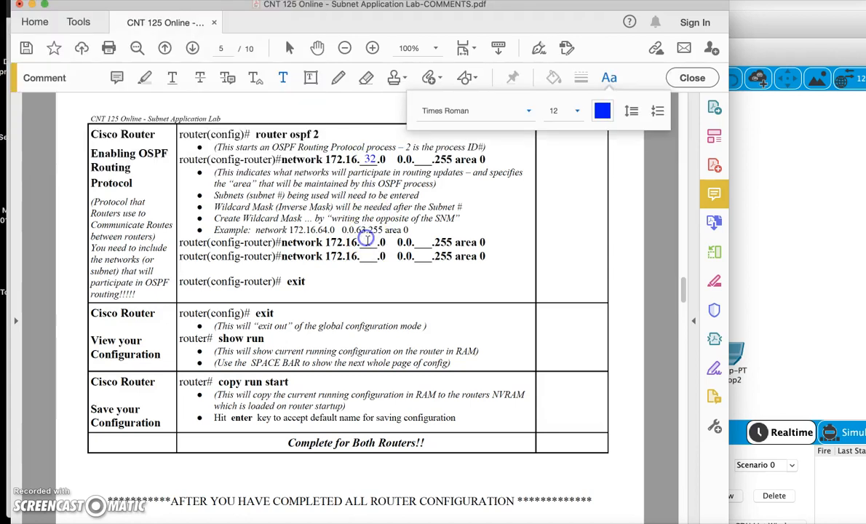
text(64)
click(366, 251)
text(96)
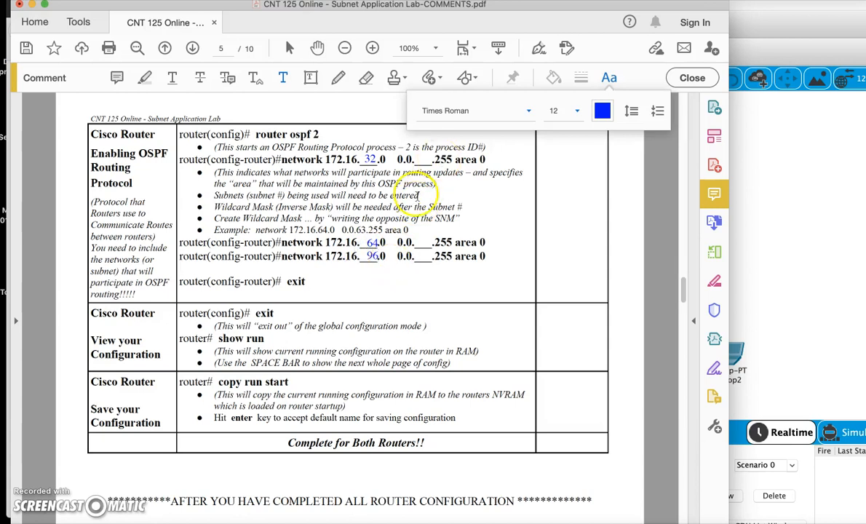
Add a two-line text note below the network commands reading 255.255.224.0 and 0.0. ____.255
click(353, 268)
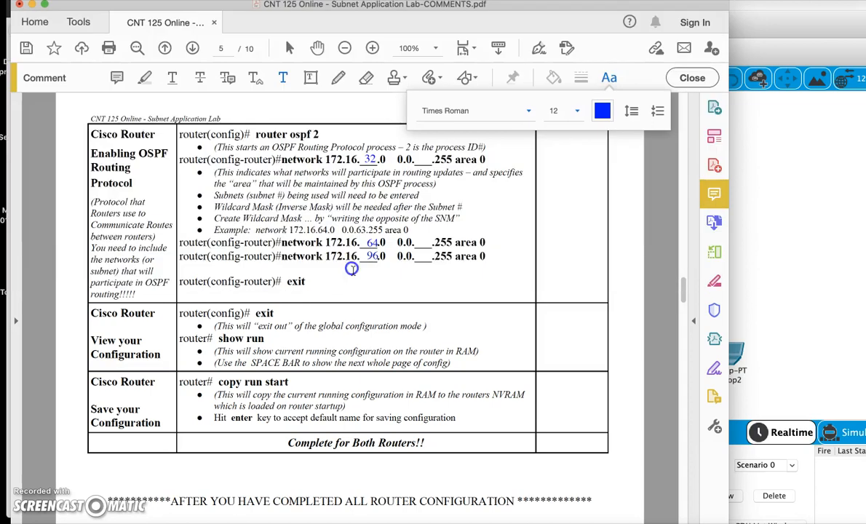
text(255.255.224.0)
key(Return)
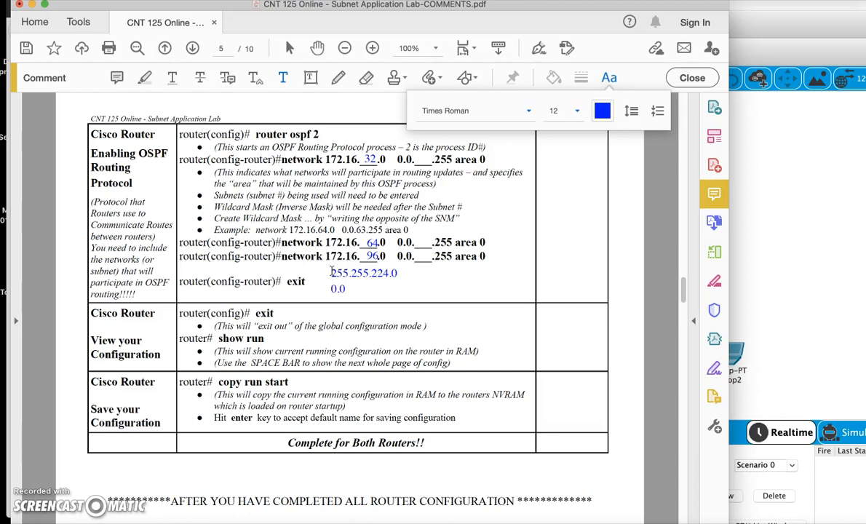
text(0.0. ____.255)
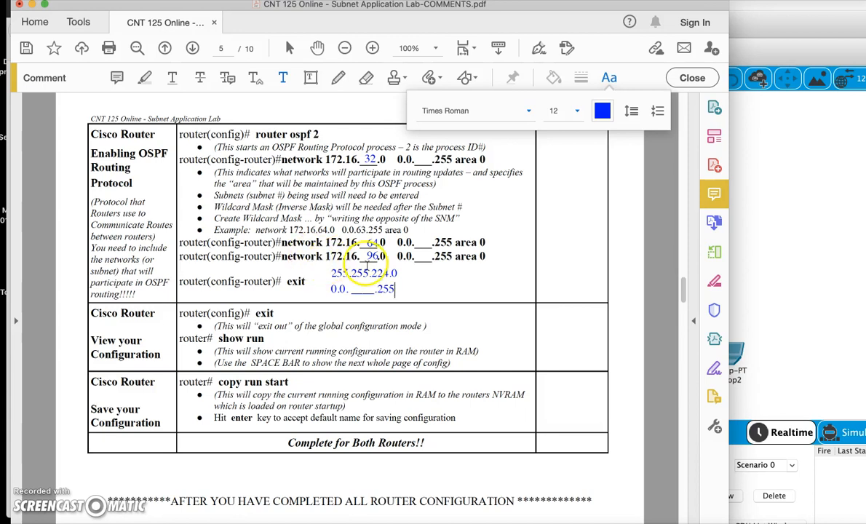
Add a second text note beside the mask note reading 224 = 11100000 and ___ = 00011111
drag(371, 273, 388, 273)
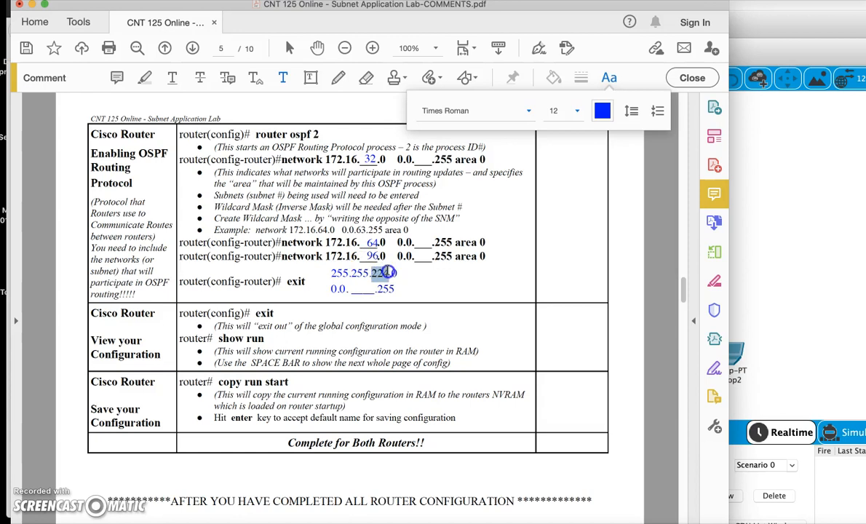
click(442, 270)
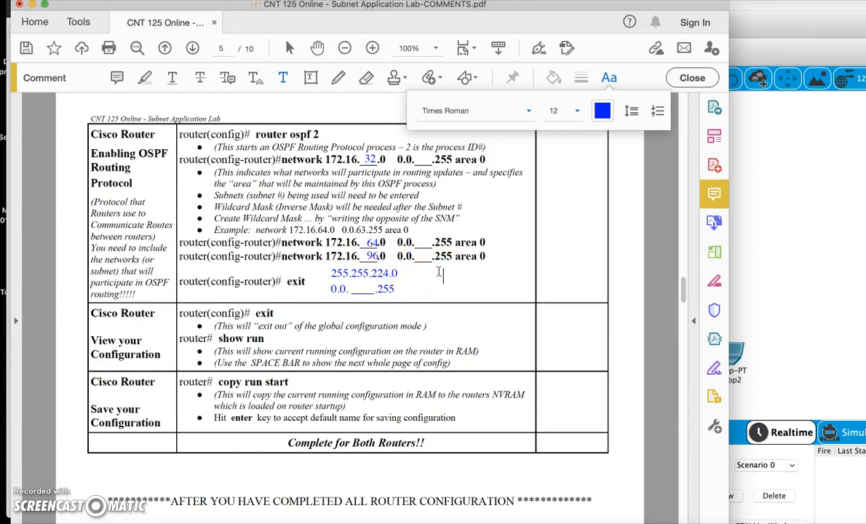
text(224 = 11100000)
key(Return)
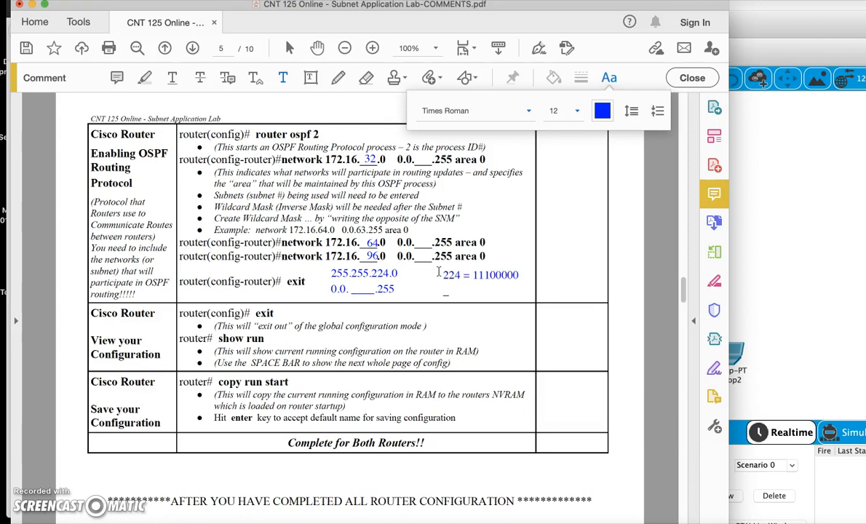
text(___ = 00011111)
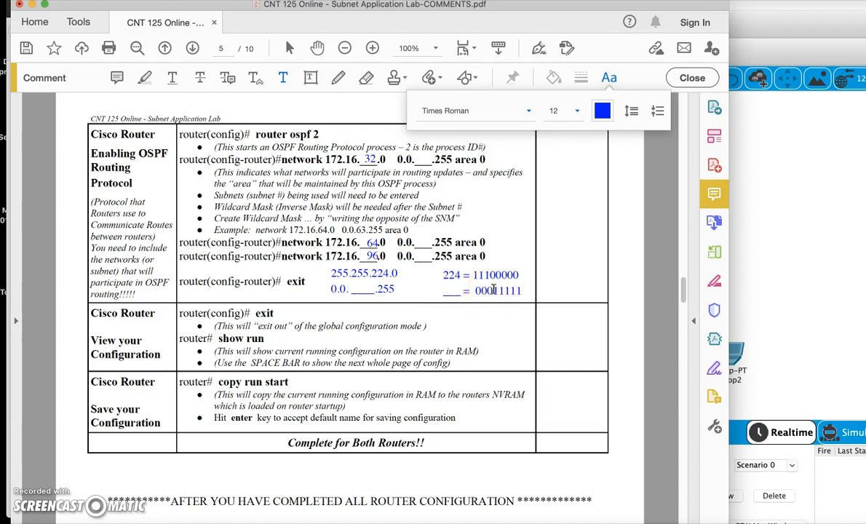
Fill in 31 as the inverted octet in both the binary note and the wildcard mask note
click(452, 291)
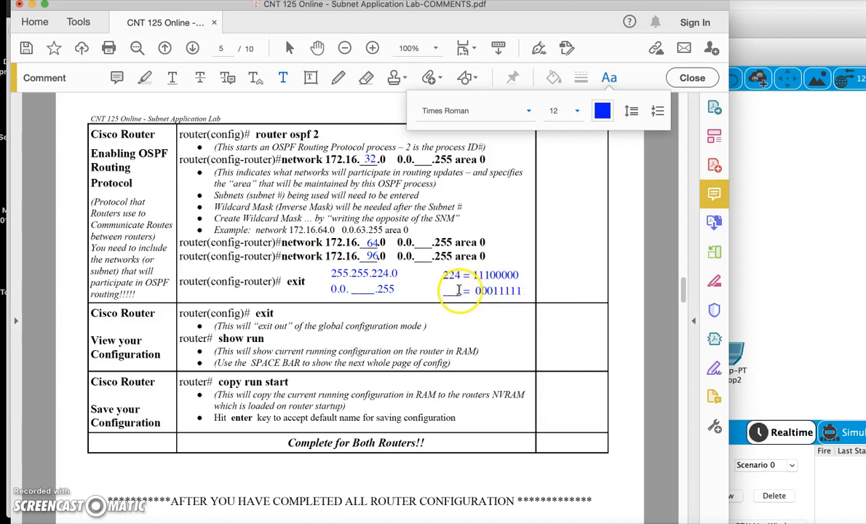
text(31)
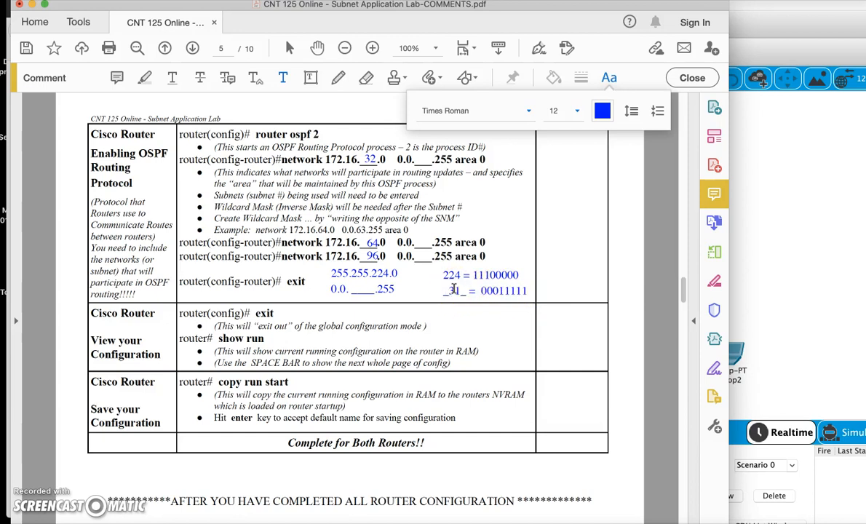
click(363, 290)
text(31)
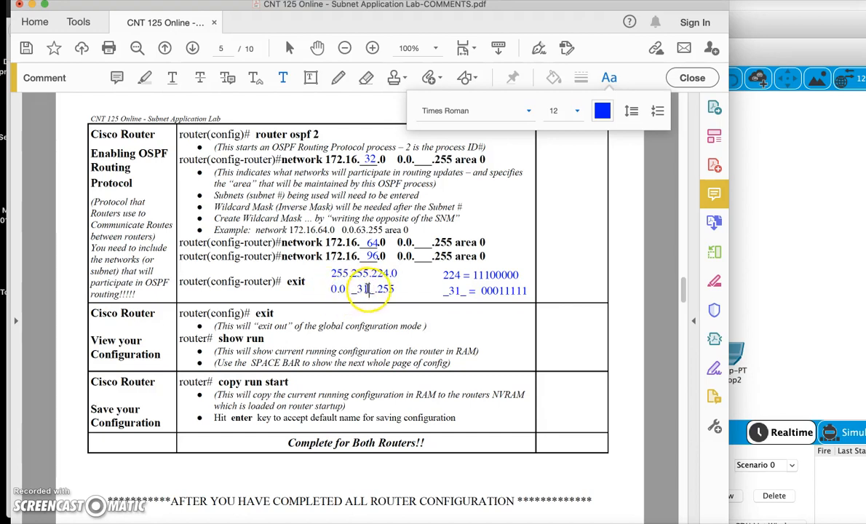
Fill the wildcard mask blanks of all three OSPF network commands with 31 and save the PDF
click(423, 158)
text(3)
key(BackSpace)
key(BackSpace)
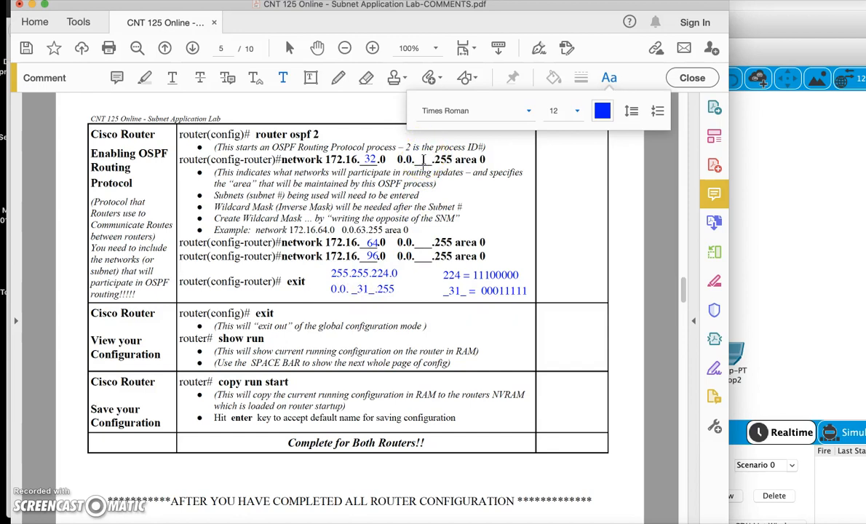
text(31)
click(425, 243)
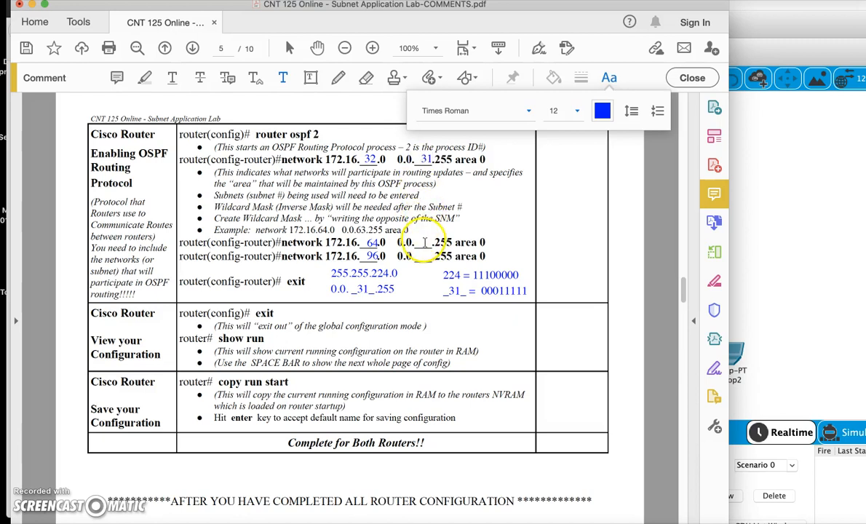
text(31)
click(419, 253)
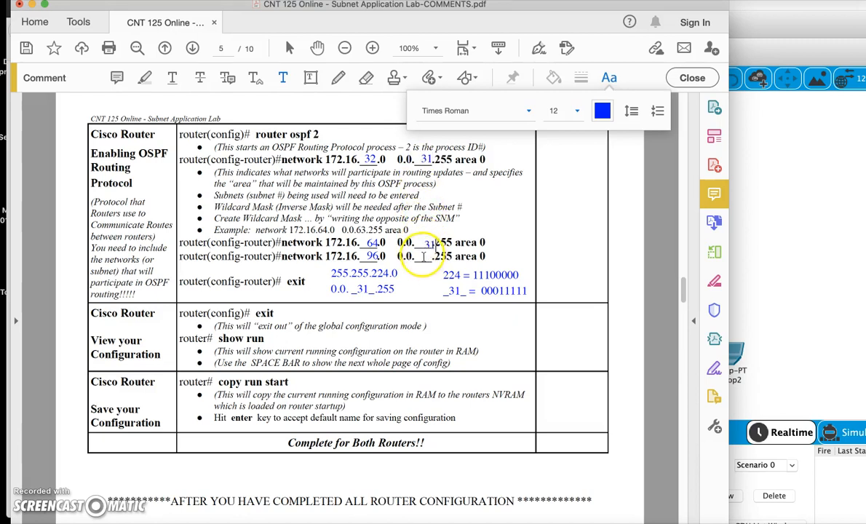
text(31)
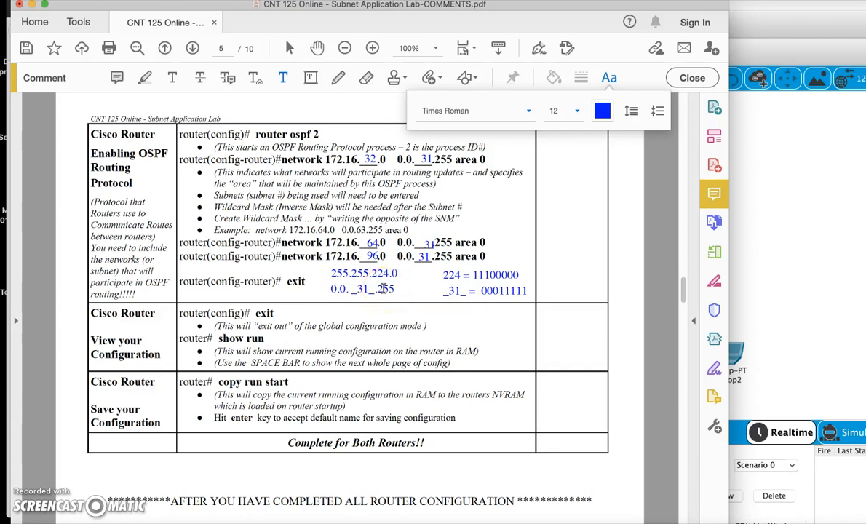
click(28, 52)
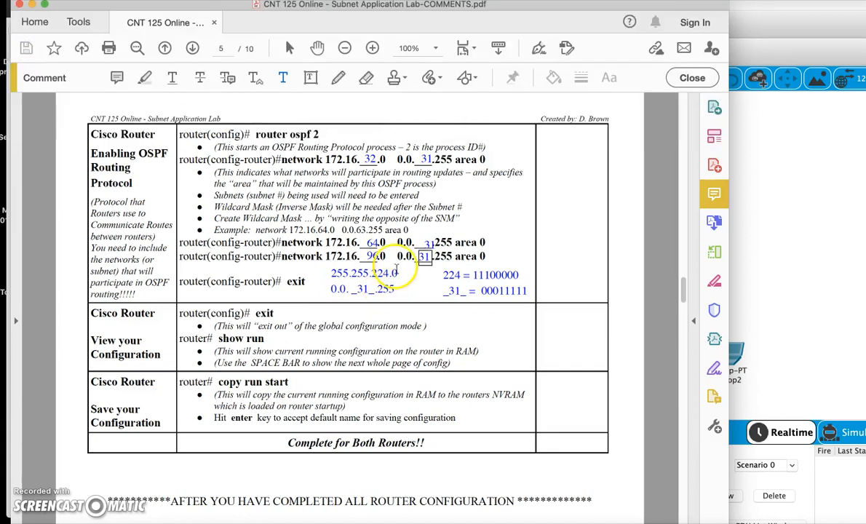
Switch back to Packet Tracer and start OSPF process 2 on Router0
click(819, 217)
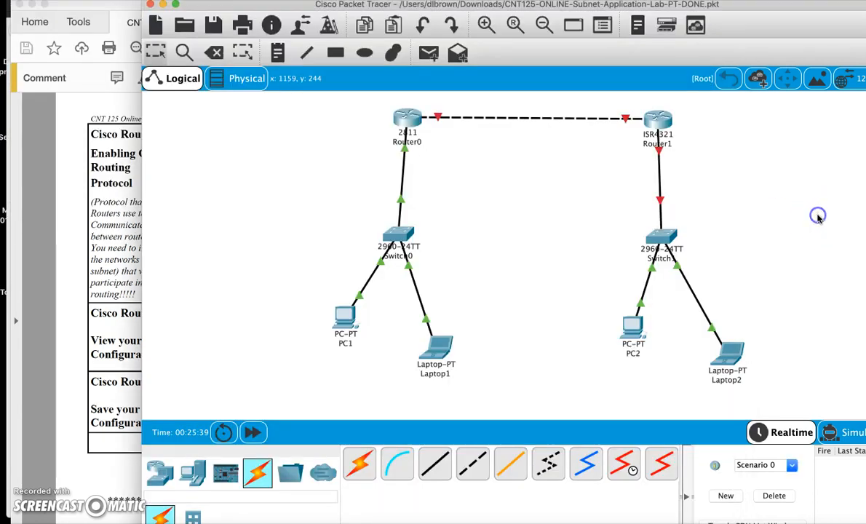
click(412, 124)
key(Return)
key(Return)
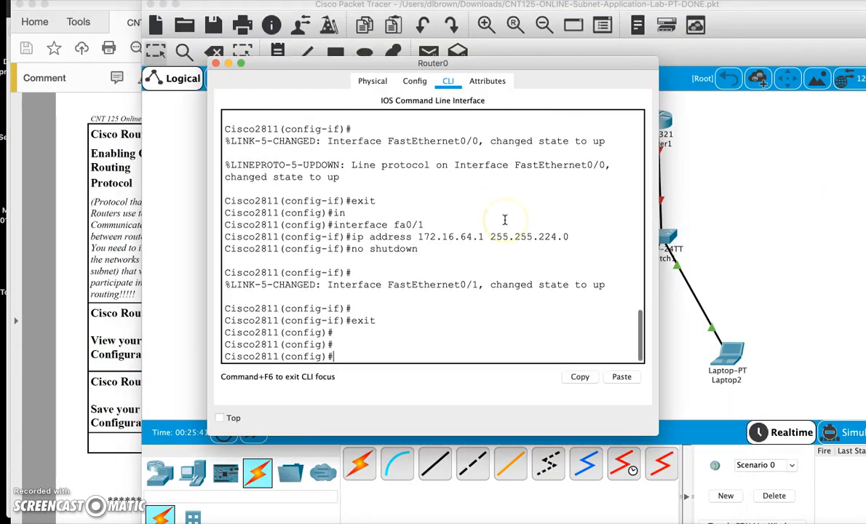
text(router ospf )
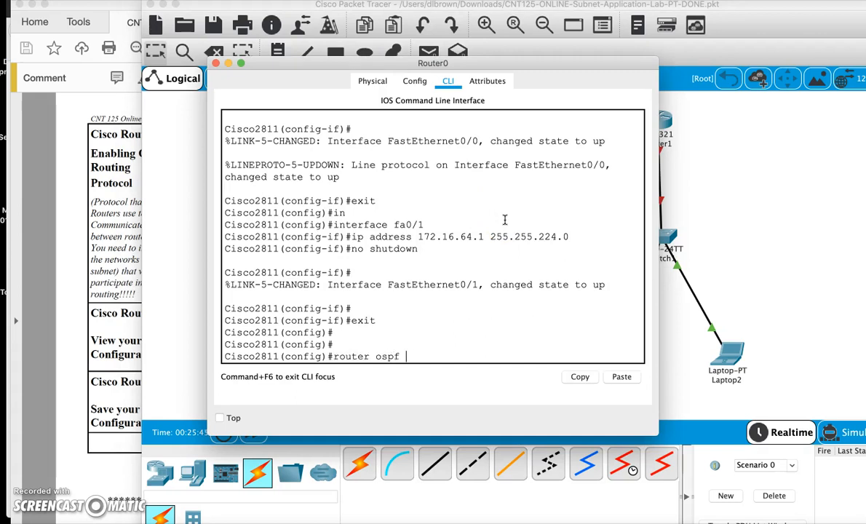
text(2)
key(Return)
Add network 172.16.32.0 with wildcard mask 0.0.31.255 in area 0 to the OSPF process
text(network )
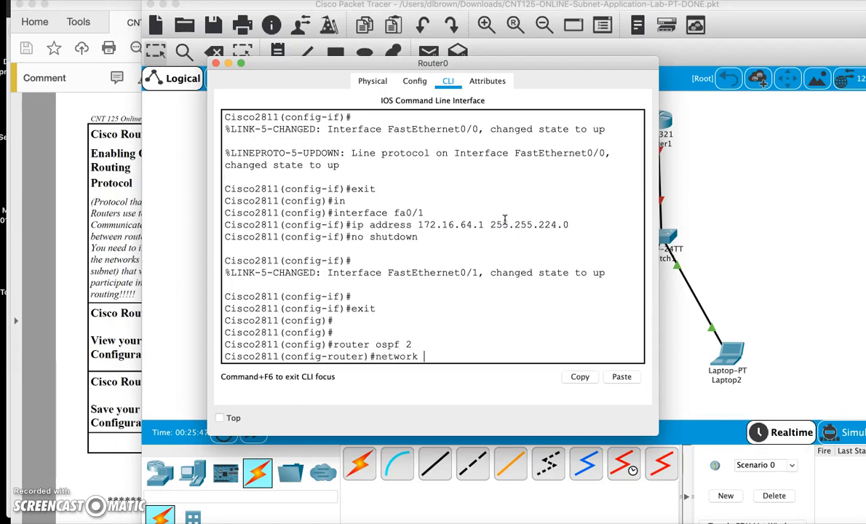
text(172.16.32.0 0.0.)
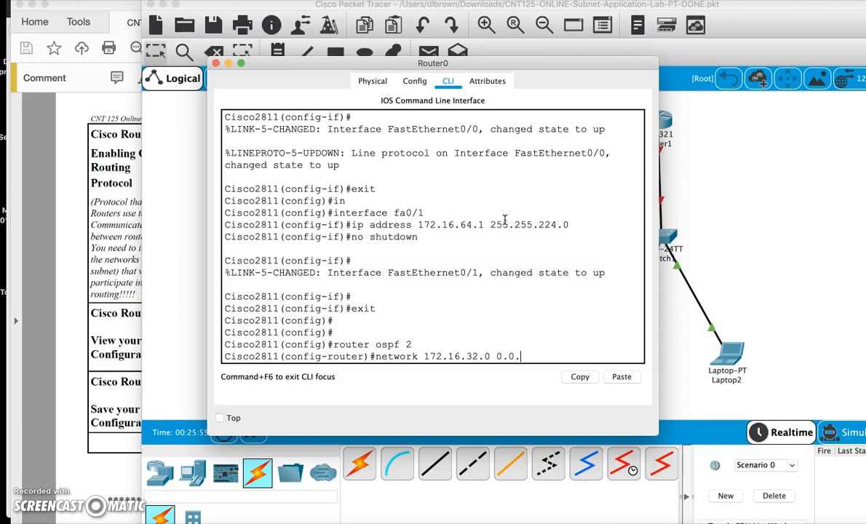
text(31.255 are)
text(e)
key(BackSpace)
key(BackSpace)
text(ea 0)
key(Return)
Add network 172.16.64.0 with wildcard mask 0.0.31.255 in area 0 to the OSPF process
text(network 172.16.64.0 0.0.)
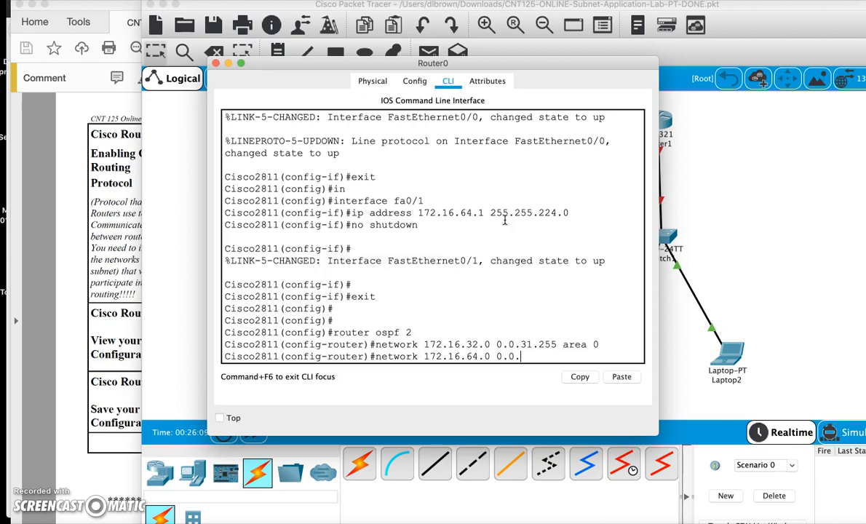
text(31.255 area 0)
key(Return)
Add network 172.16.96.0 with wildcard mask 0.0.31.255 in area 0 to the OSPF process
text(network 172.16.96.0 0.0.)
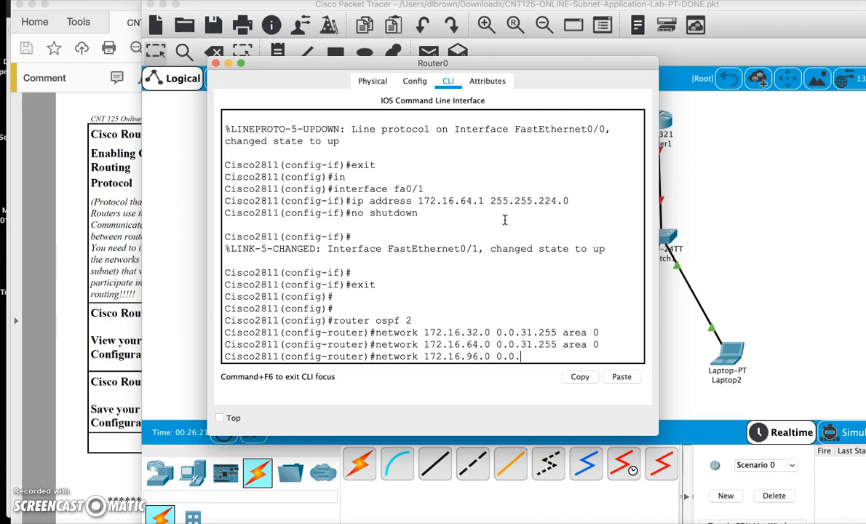
text(55 area 0)
key(Return)
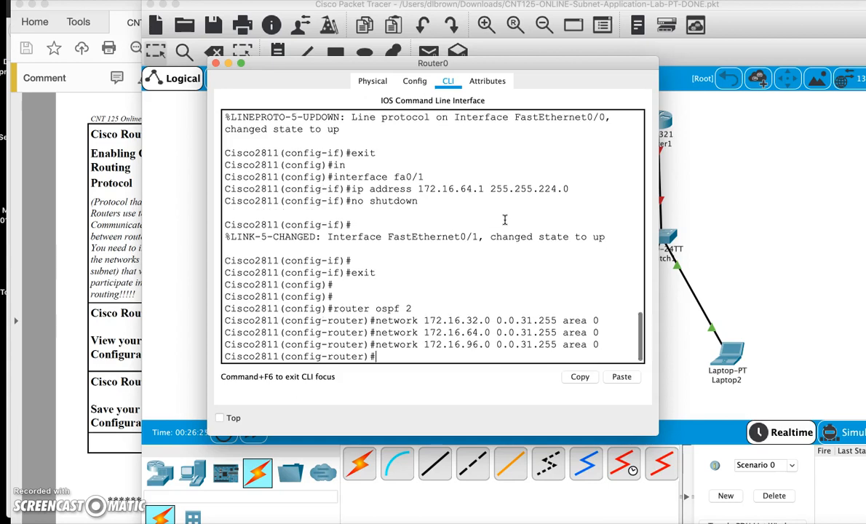
Check the subnet numbers in Router0's OSPF network statements against the network map in the lab PDF
double_click(474, 332)
double_click(475, 344)
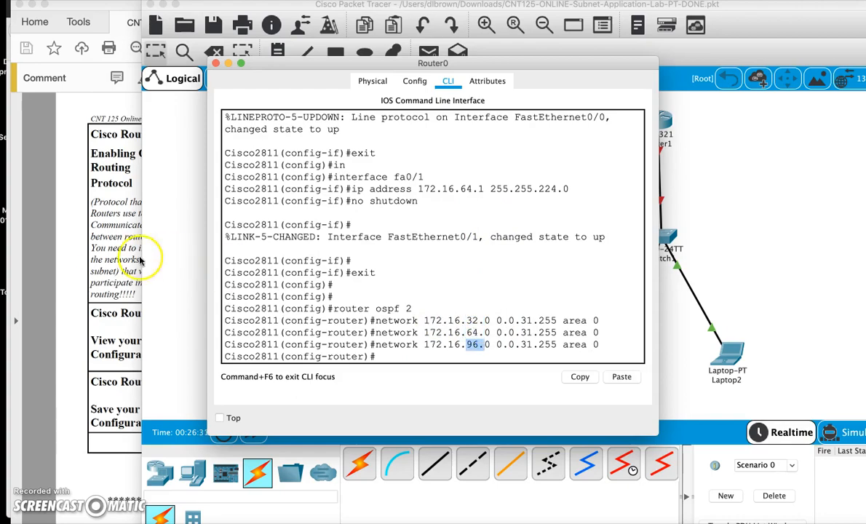
click(97, 248)
scroll(238, 268, up, 10)
scroll(239, 269, up, 15)
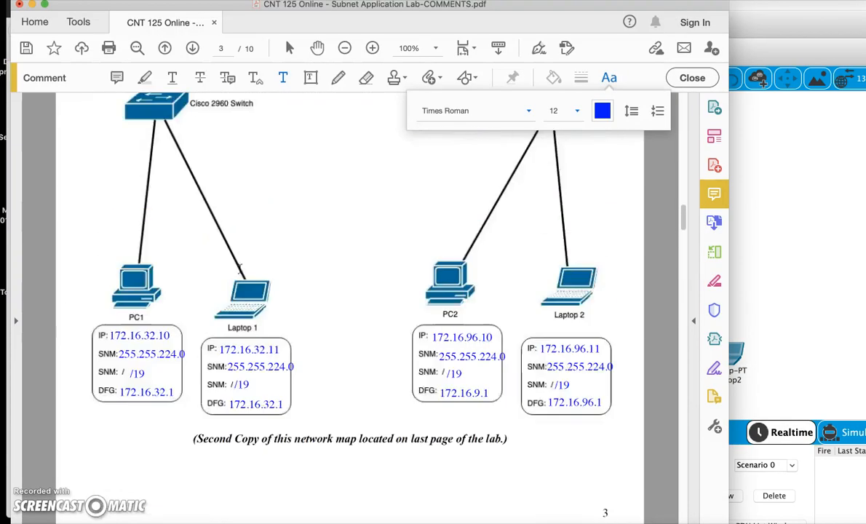
click(252, 337)
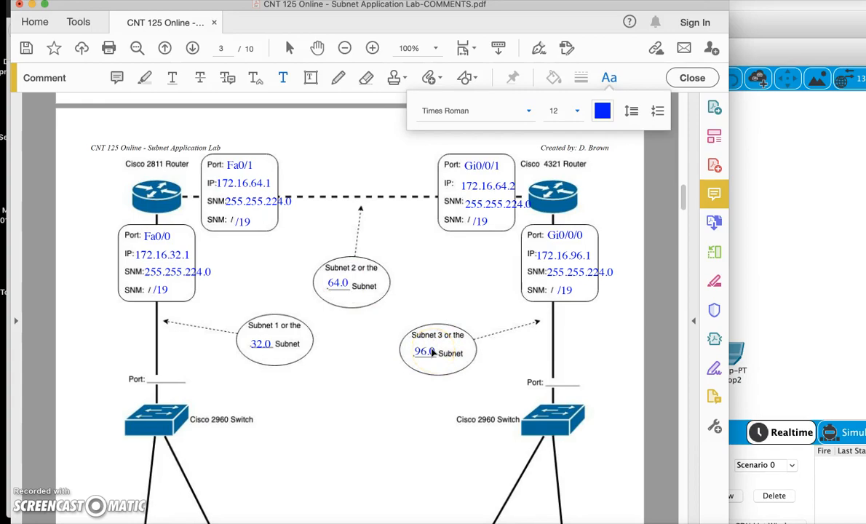
scroll(432, 353, down, 20)
scroll(432, 352, down, 15)
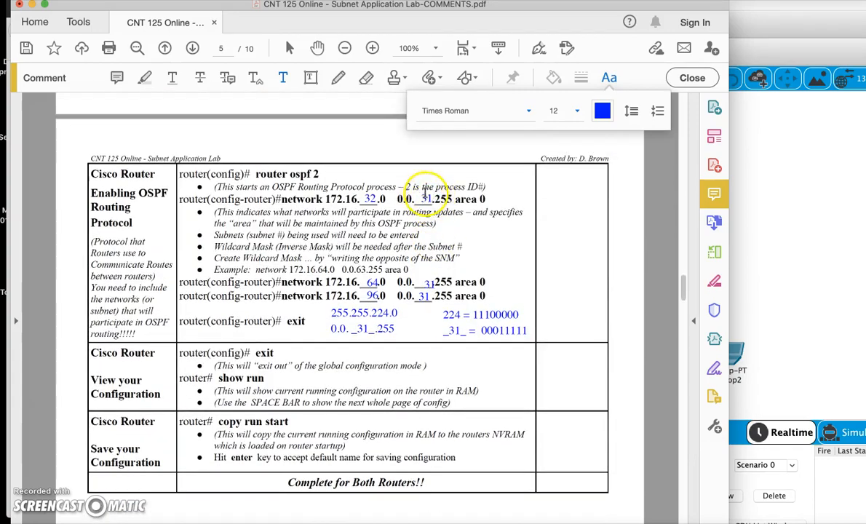
Compare the wildcard mask in Router0's OSPF statements with the mask calculation in the lab PDF
click(783, 136)
click(404, 126)
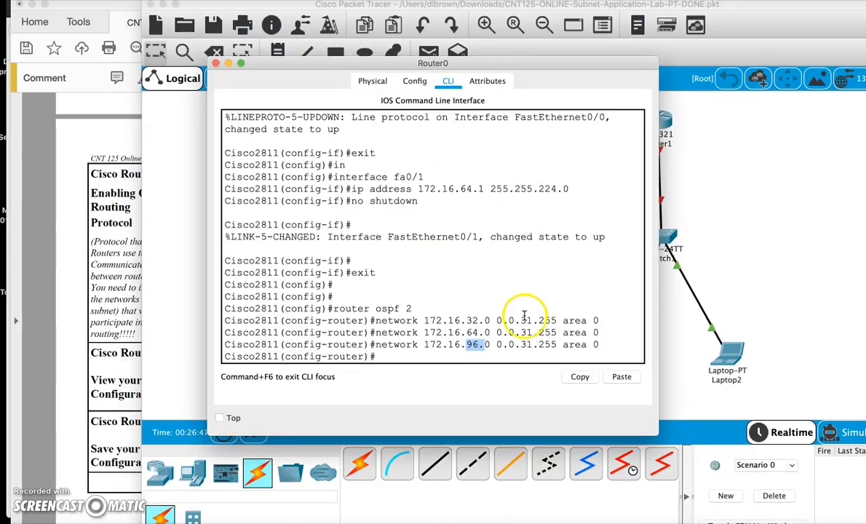
drag(494, 320, 571, 320)
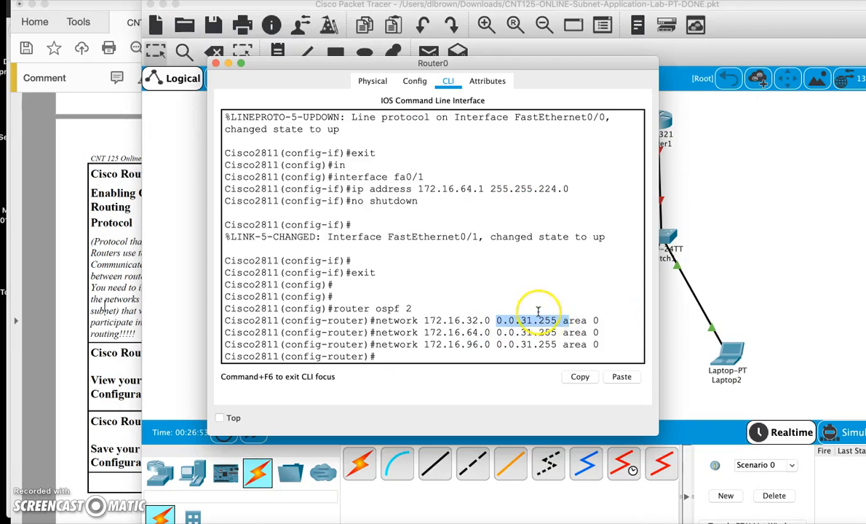
click(93, 287)
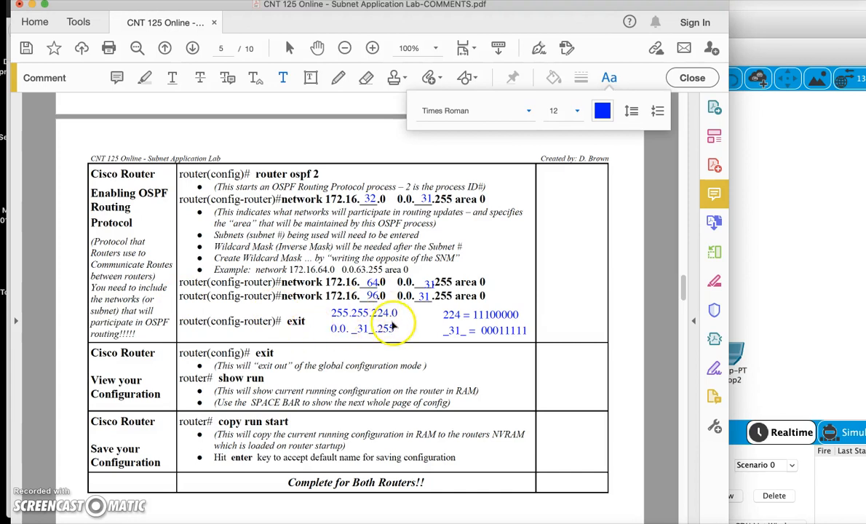
Switch back to Packet Tracer and exit Router0's OSPF and global configuration modes to privileged EXEC mode
click(737, 263)
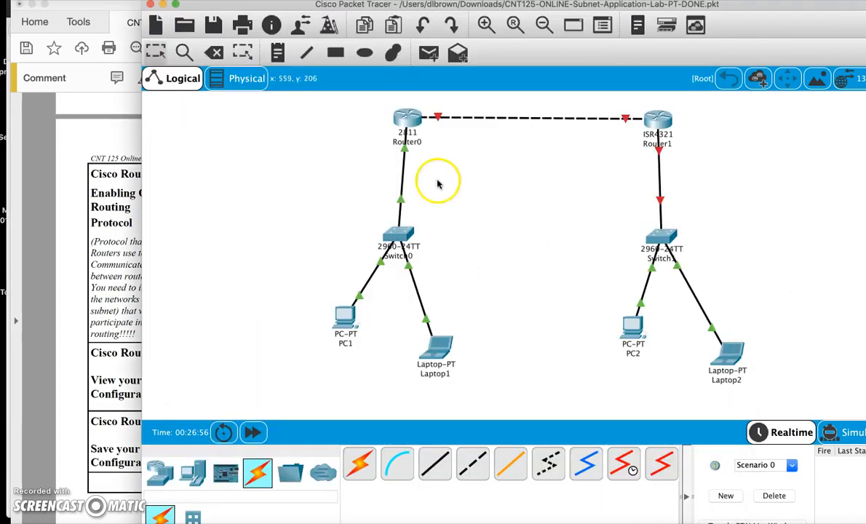
click(407, 118)
key(Return)
key(Return)
text(exit)
key(Return)
text(exit)
key(Return)
key(Return)
Display Router0's full running configuration and review the interface addresses and OSPF networks
text(sh run)
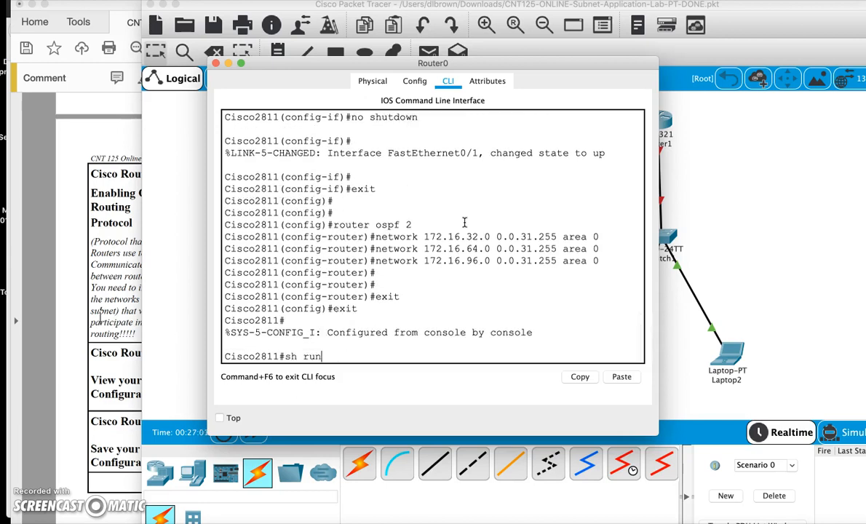
key(Return)
key(space)
click(441, 225)
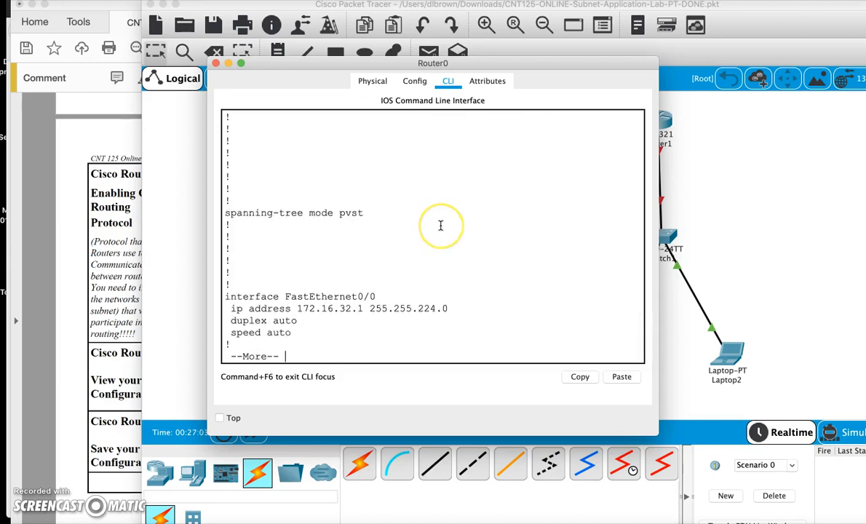
key(space)
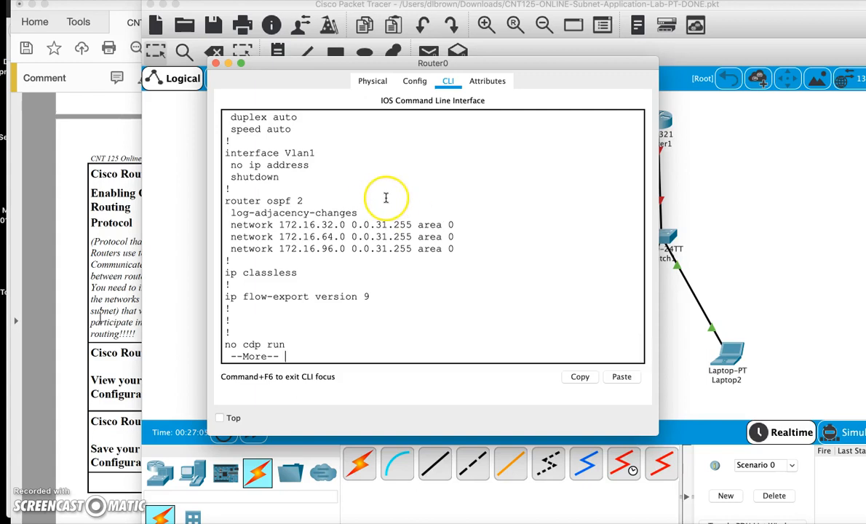
scroll(386, 198, up, 3)
scroll(387, 198, up, 3)
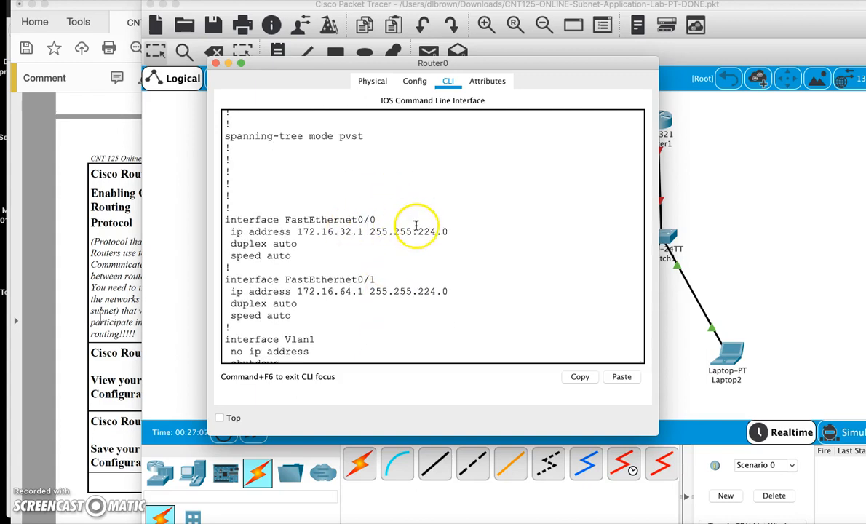
scroll(420, 231, down, 5)
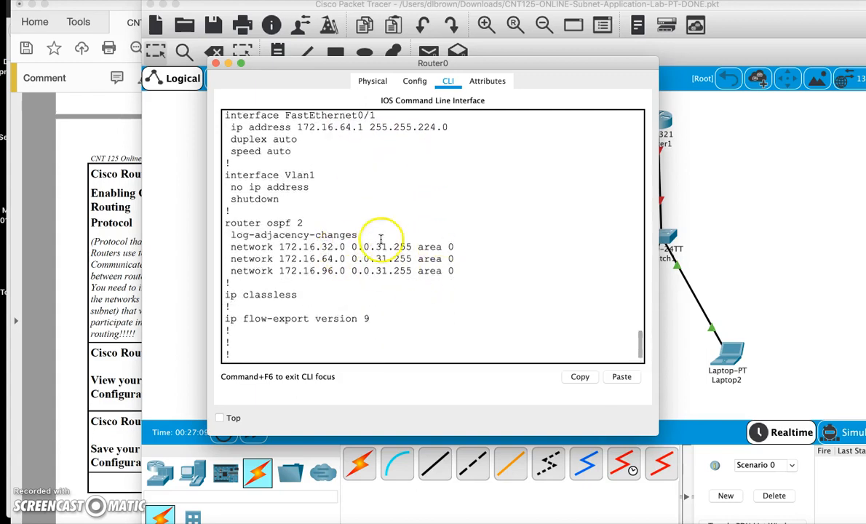
key(space)
Save Router0's running configuration to startup-config and close the router's window
text(copy run s)
key(Return)
key(Return)
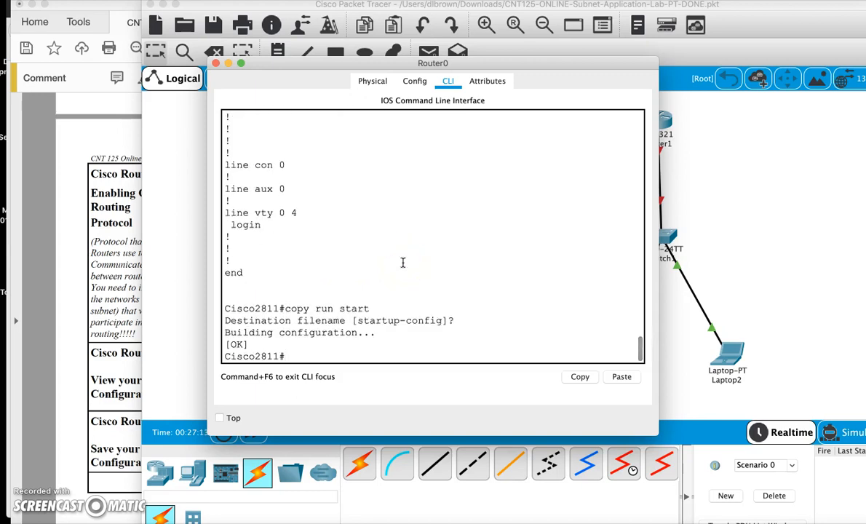
click(217, 65)
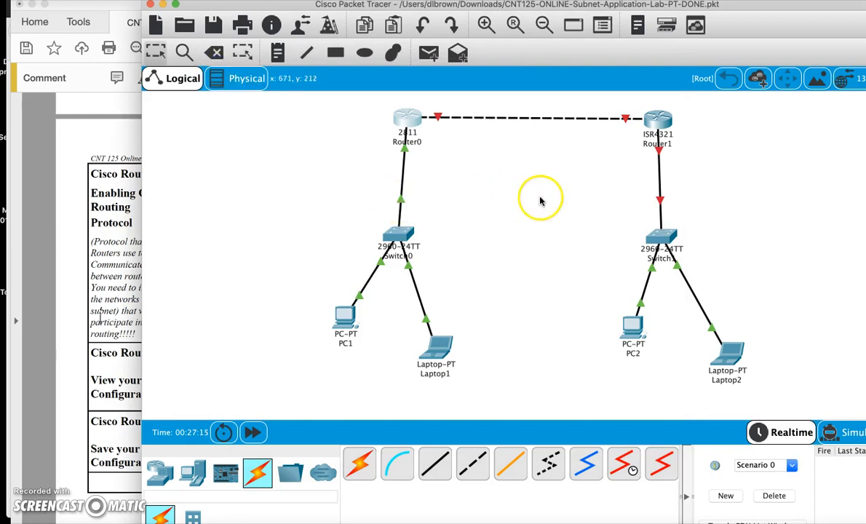
Open Router1's command line, enter global configuration mode and set the hostname to Cisco4321
click(655, 121)
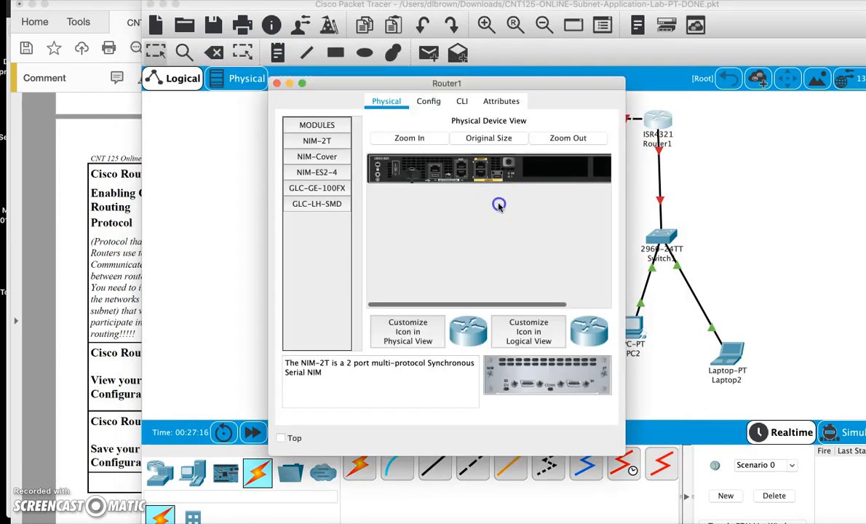
click(462, 101)
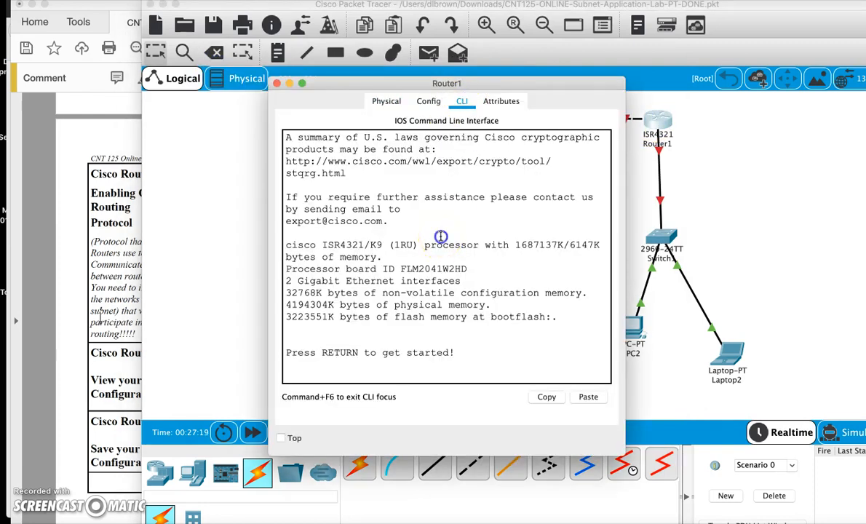
key(Return)
key(Return)
text(ena)
key(Return)
text(config t)
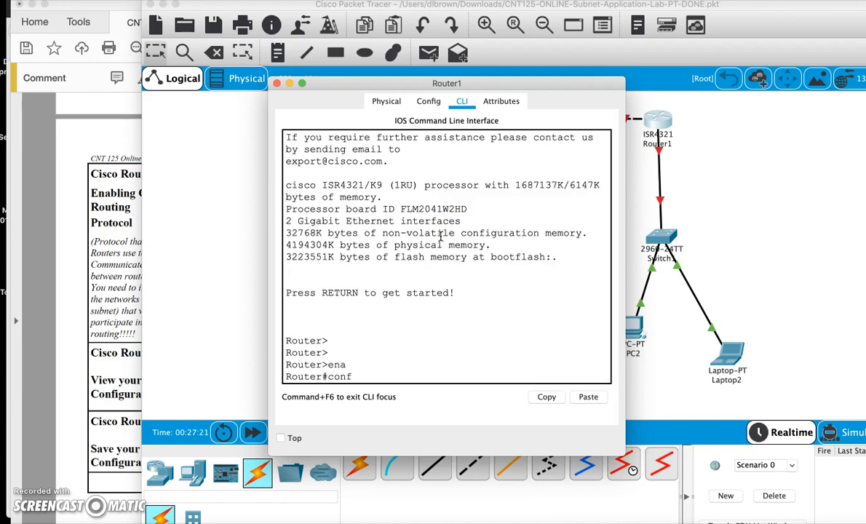
key(Return)
text(hostname Cisco4321)
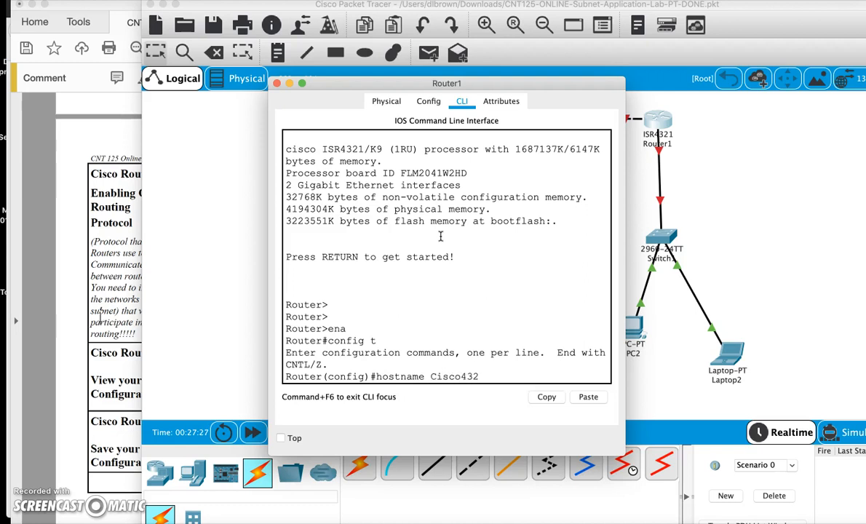
key(Return)
Assign IP address 172.16.96.1 with mask 255.255.224.0 to Router1's interface gigabitEthernet 0/0/0
text(in)
key(Tab)
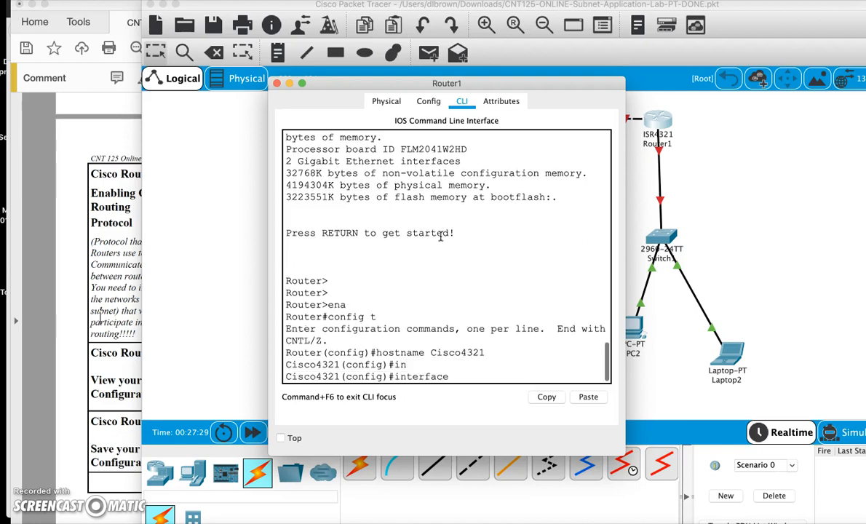
text(gio)
key(Tab)
text(0/0/0)
key(Return)
text(ip address)
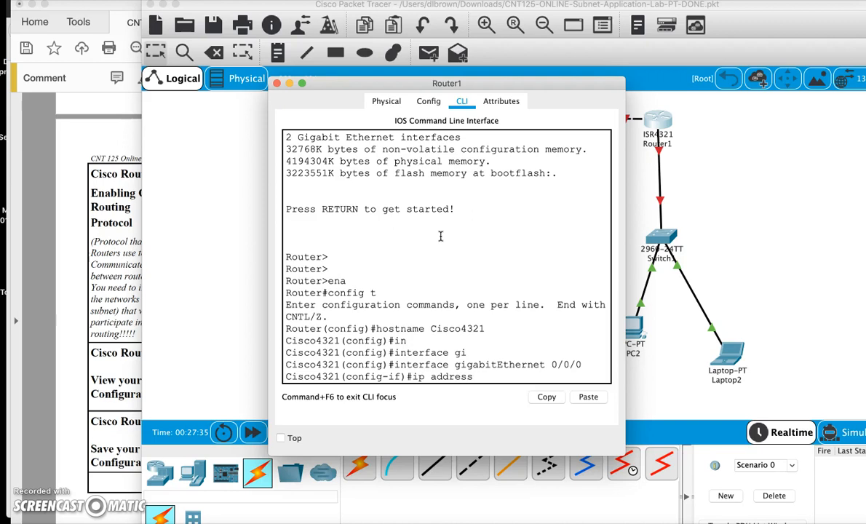
text( 172.16.96.1 255.255.224.0)
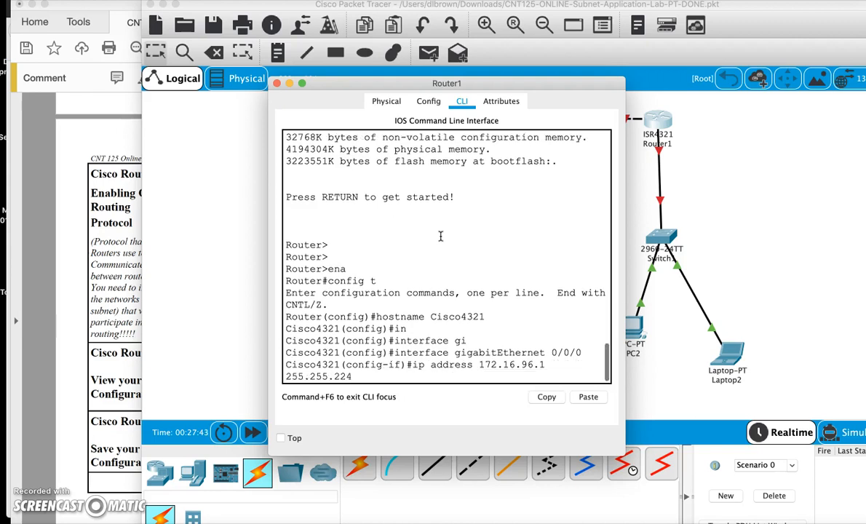
key(Return)
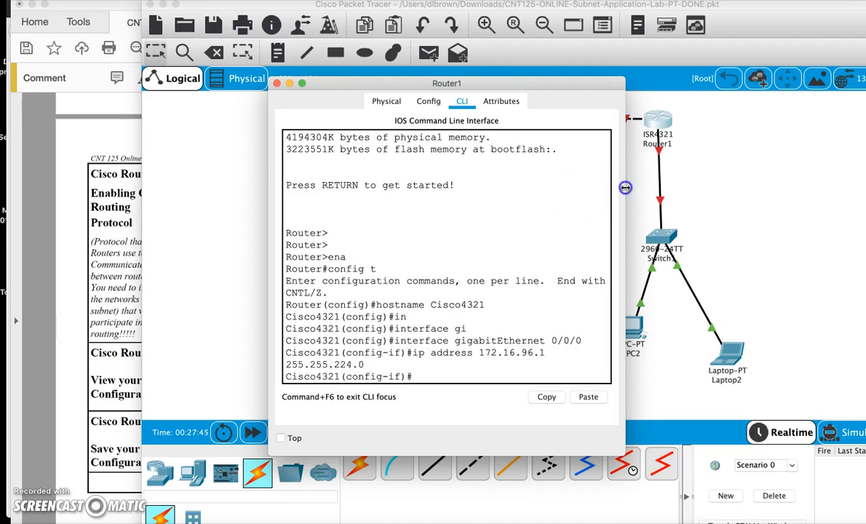
Widen the Router1 window, enable interface gigabitEthernet 0/0/0 and exit its interface configuration
drag(631, 189, 729, 195)
text(no shutdown)
key(Return)
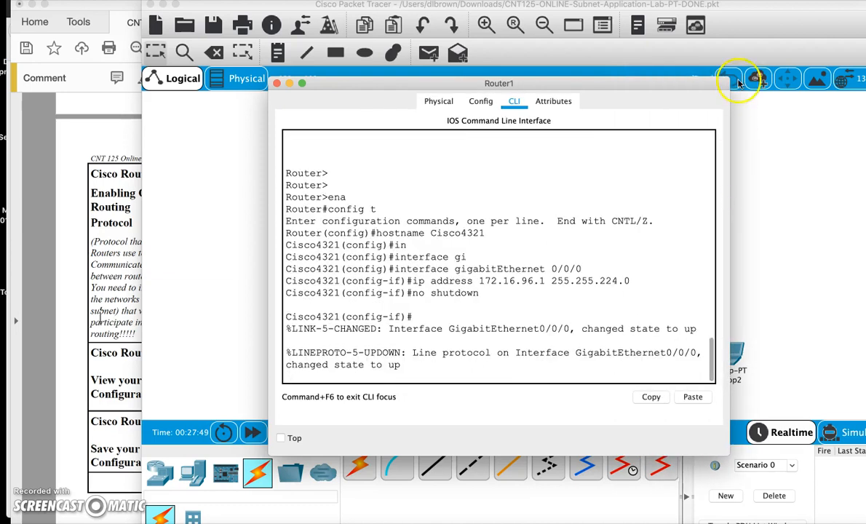
drag(652, 85, 408, 90)
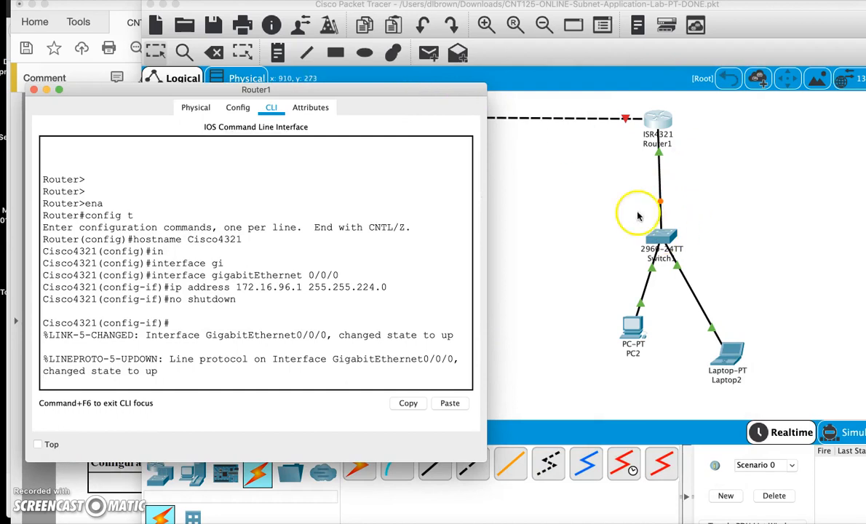
drag(433, 92, 702, 57)
key(Return)
key(Return)
text(exit)
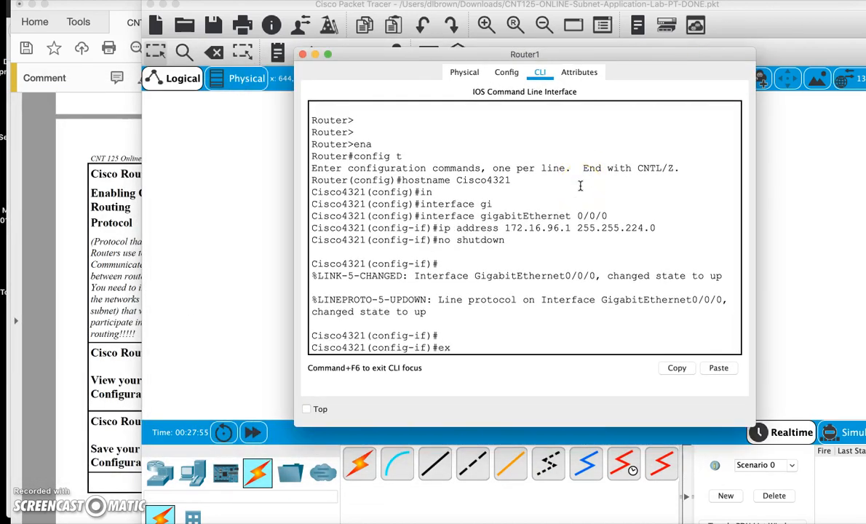
key(Return)
Assign IP address 172.16.64.2 with mask 255.255.224.0 to Router1's interface gigabitEthernet 0/0/1
text(in)
key(Tab)
text(gi)
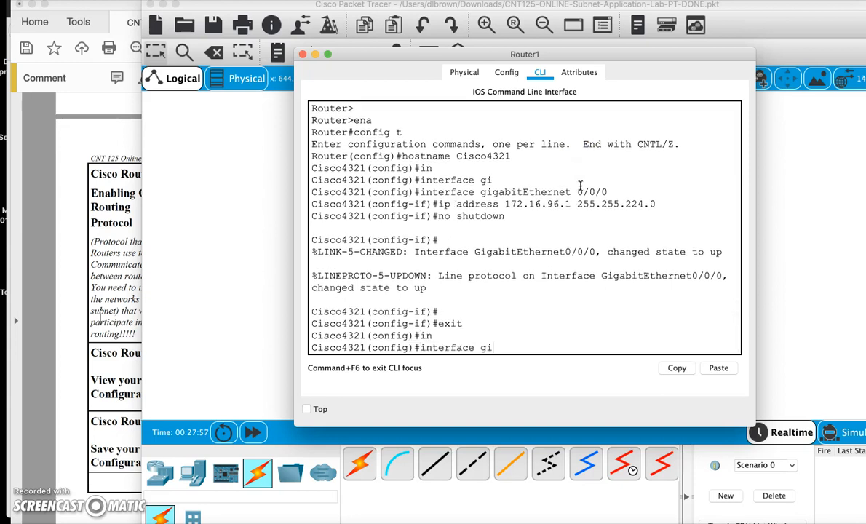
key(Tab)
text(0/0/1)
key(Return)
text(ip ad)
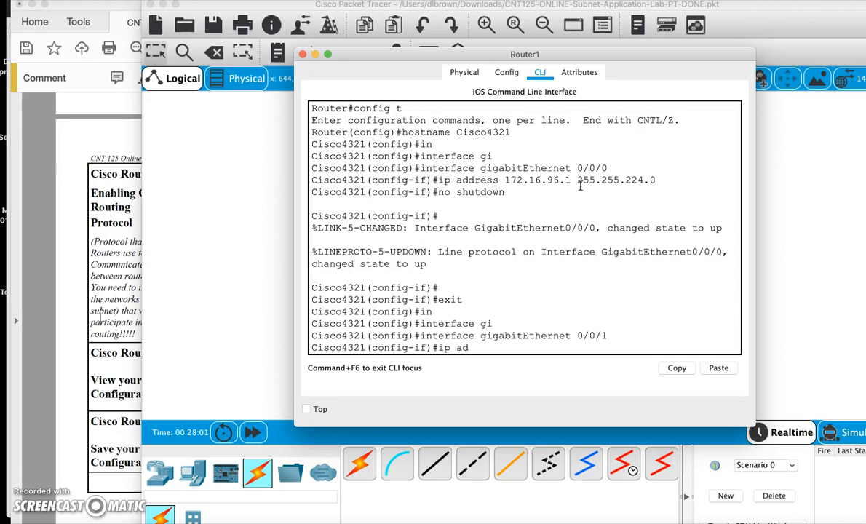
text(dress 172.16.64.2 2)
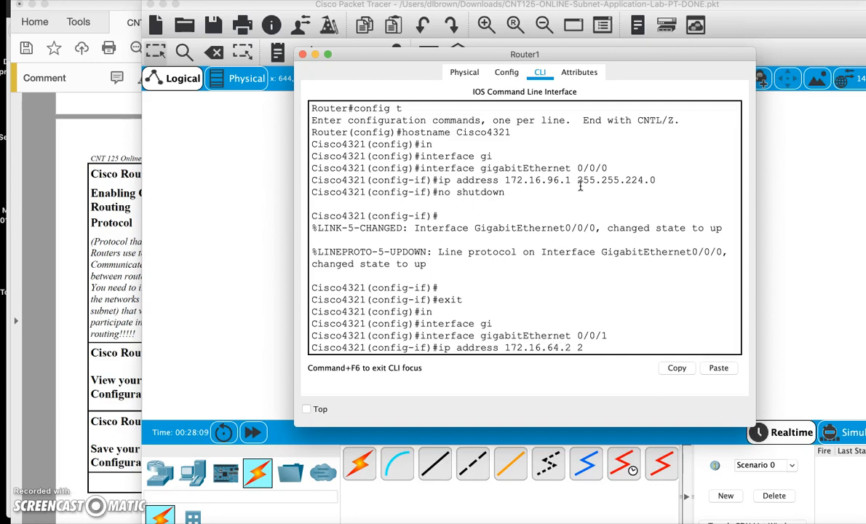
text(55.255.224.0)
key(Return)
Enable interface gigabitEthernet 0/0/1, check the link between the routers and exit the interface configuration
text(no)
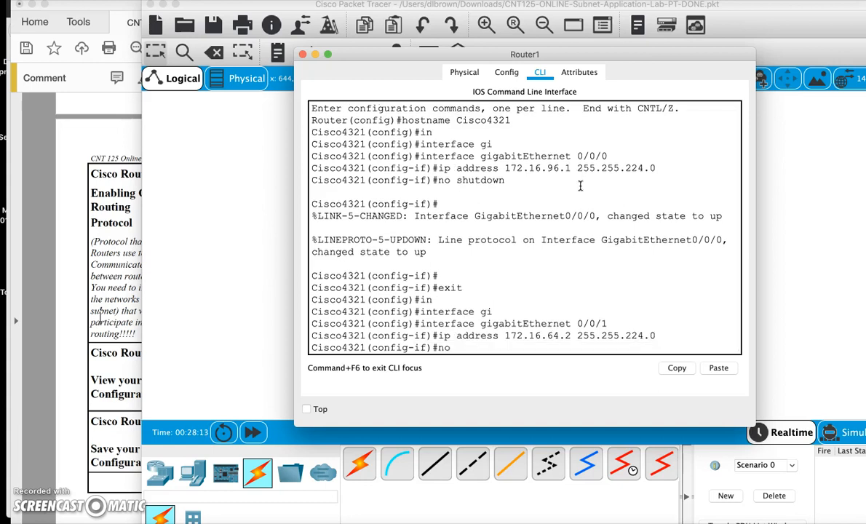
text( shutdown)
key(Return)
drag(564, 59, 572, 182)
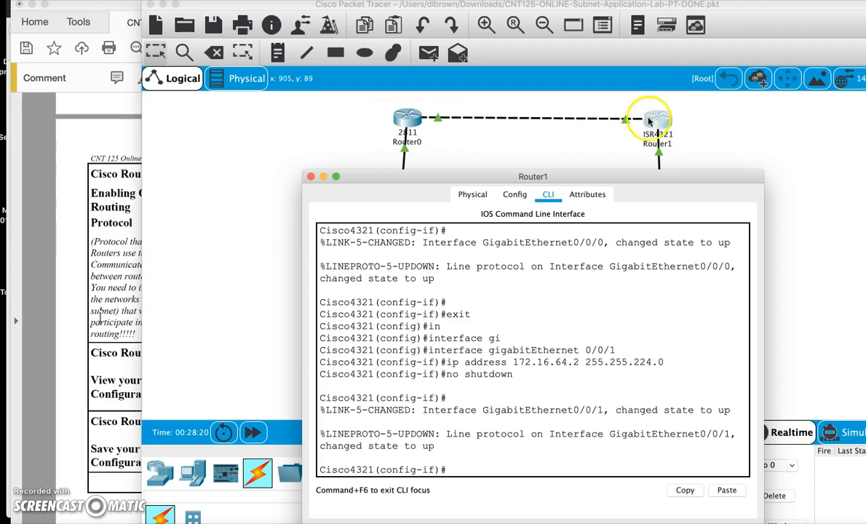
text(exit)
key(Return)
drag(505, 179, 519, 52)
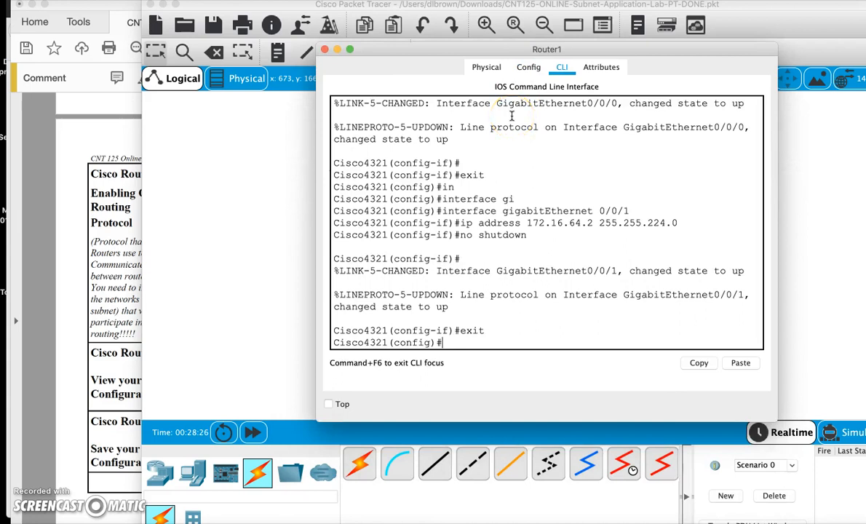
Start OSPF process 2 on Router1 and try to add network 172.16.32.0 with wildcard mask 0.0.31.255 in area 0
text(router ospf 2)
key(Return)
text(netwo)
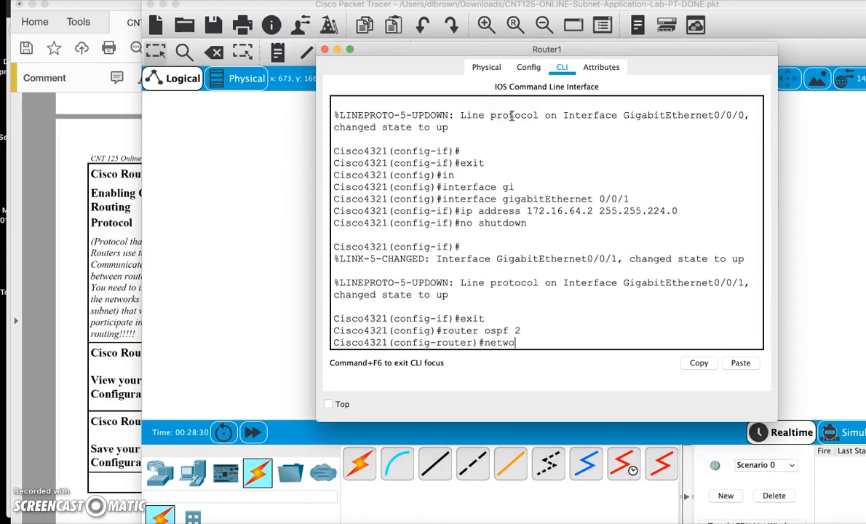
text(rk 172.16.32.0 0.0.31.25)
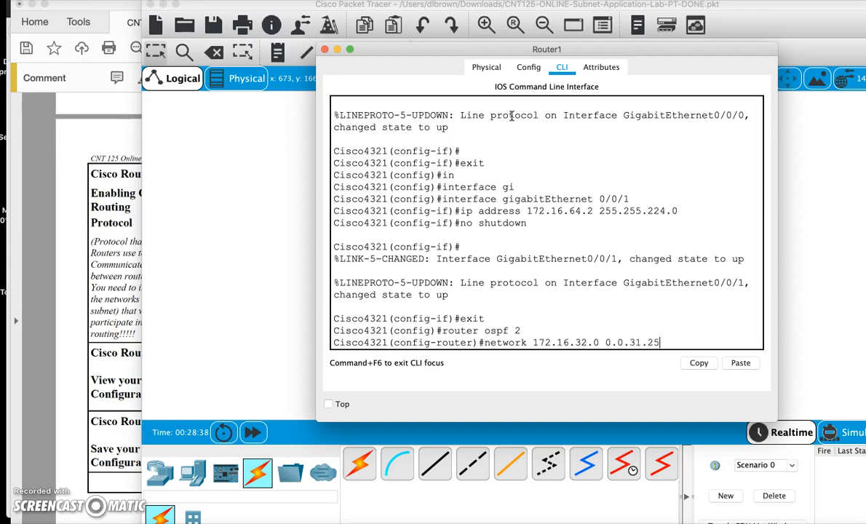
text(5 area 0\)
key(Return)
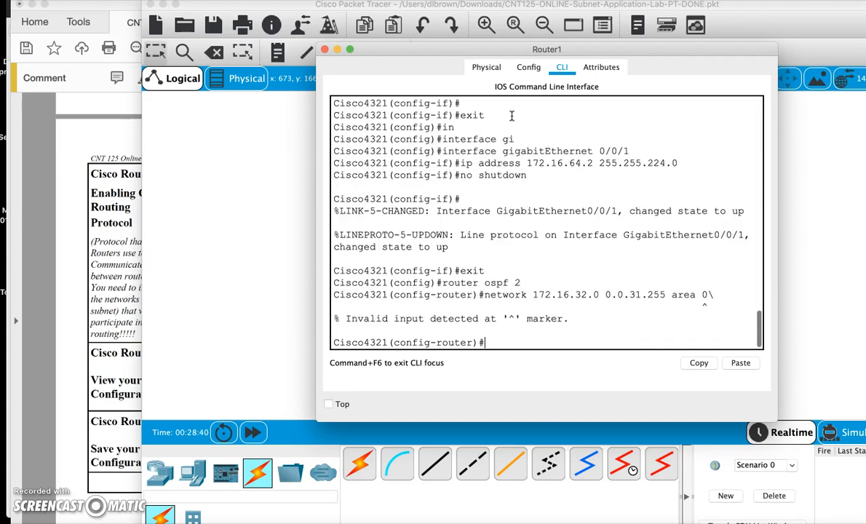
Add networks 172.16.32.0 and 172.16.64.0 with wildcard mask 0.0.31.255 in area 0 to Router1's OSPF process
key(Up)
key(BackSpace)
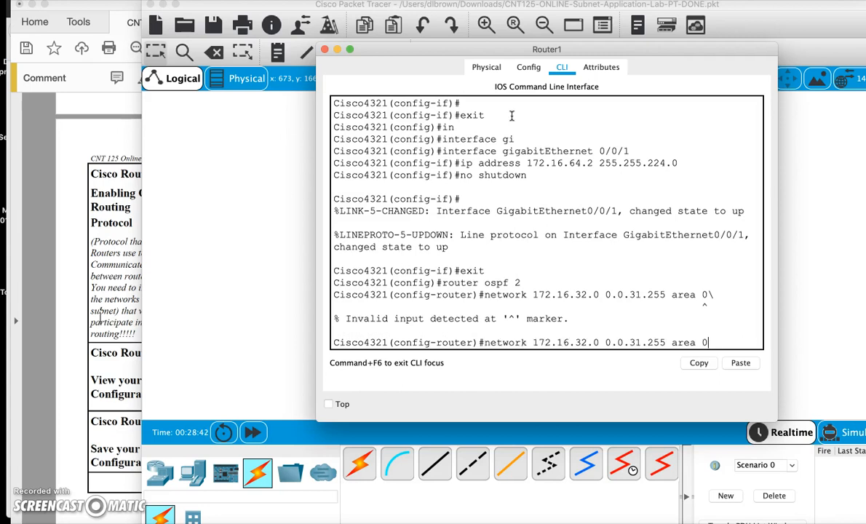
key(Return)
text(network 1)
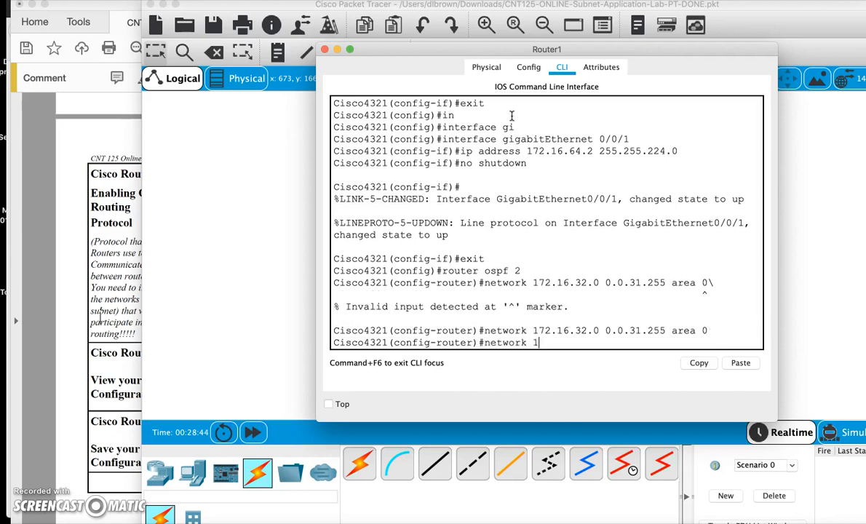
text(72.16.64.0 0.0.3)
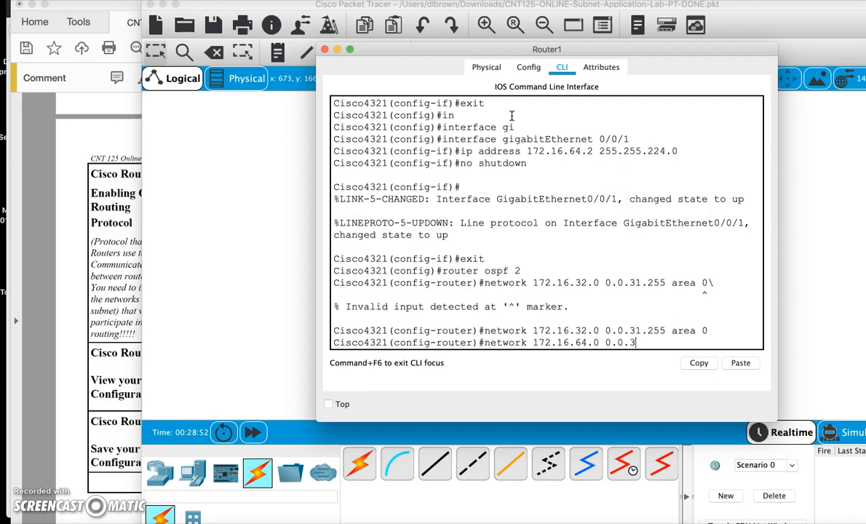
text(1.255 area 0)
key(Return)
Add network 172.16.96.0 with wildcard mask 0.0.31.255 in area 0 to Router1's OSPF process and exit configuration mode
text(network 172.16.)
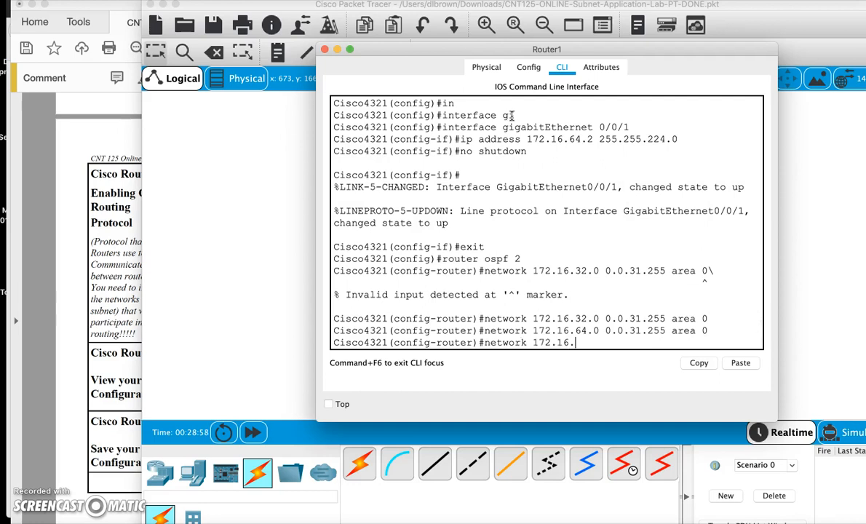
text(96.0)
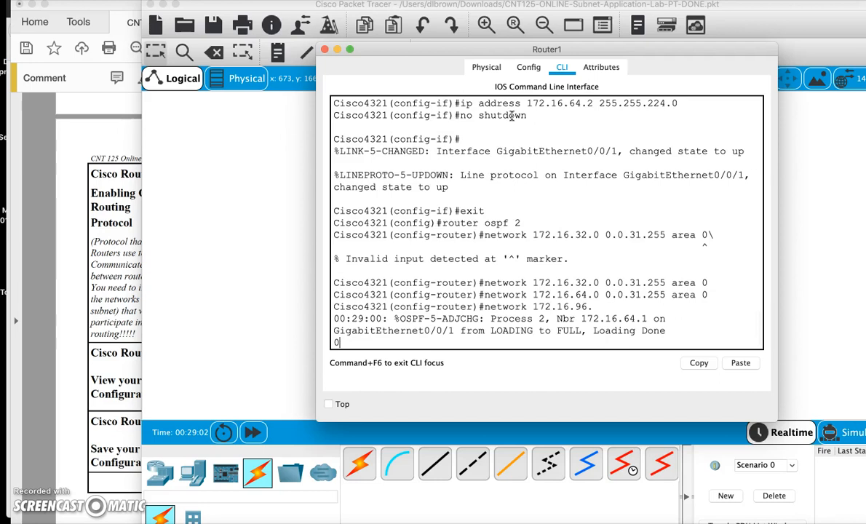
key(Return)
key(Up)
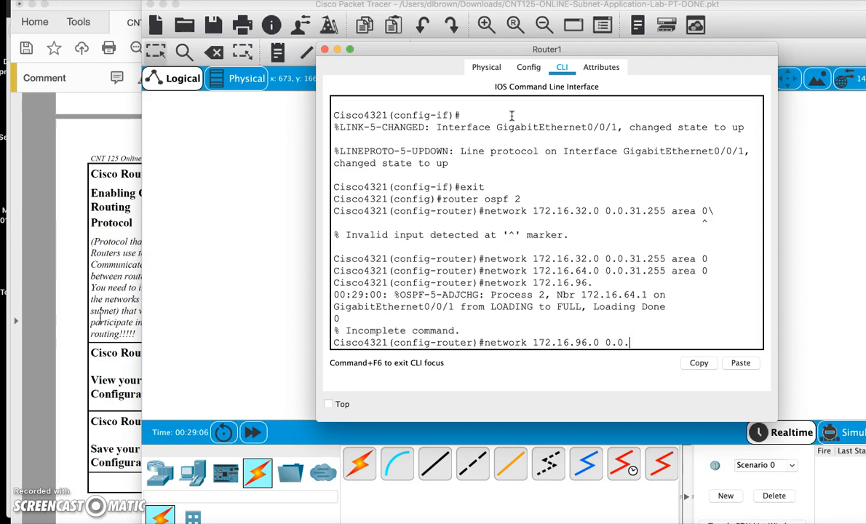
text(0.0.31.255 area 0)
key(Return)
text(exit)
key(Return)
text(exit)
key(Return)
Display Router1's running configuration through to its end and check the interface addresses and OSPF networks
text(sh run)
key(Return)
key(space)
key(space)
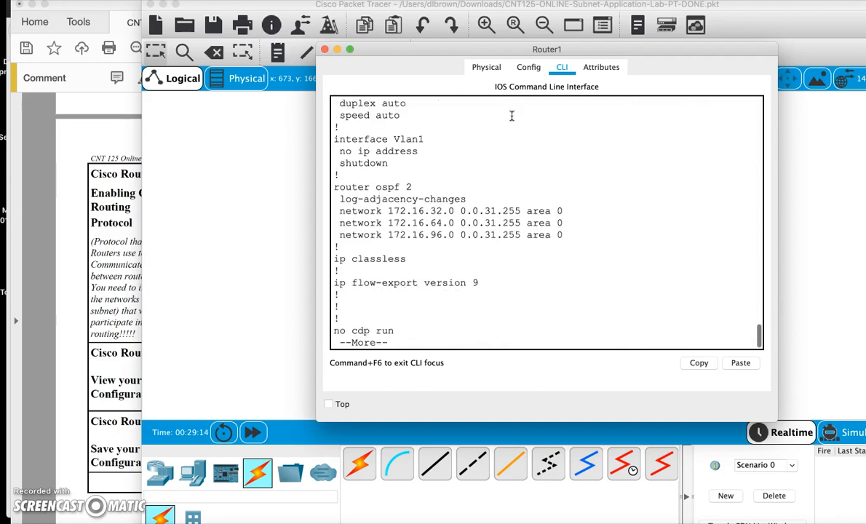
scroll(428, 172, up, 2)
scroll(427, 173, up, 5)
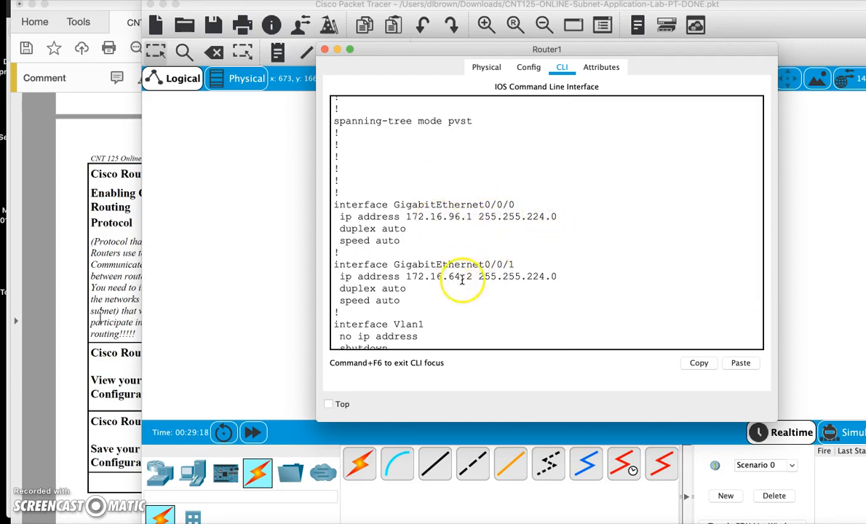
scroll(429, 279, down, 6)
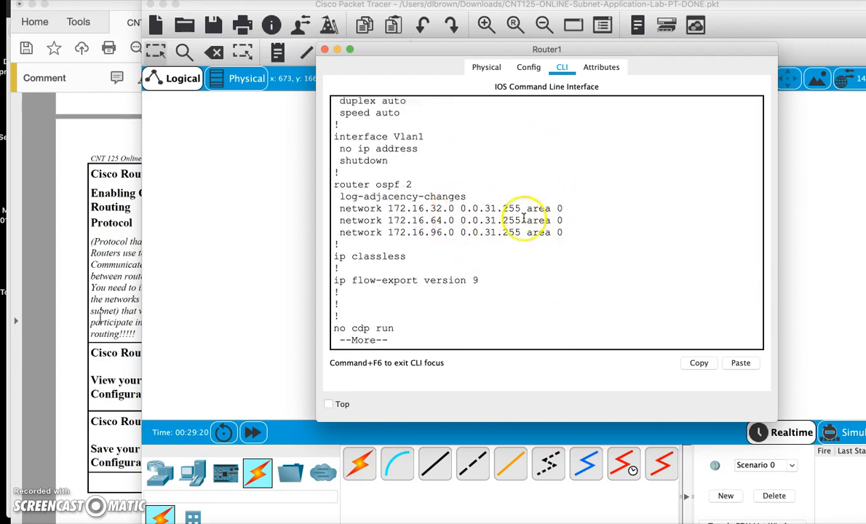
key(Return)
key(Return)
key(Return)
key(space)
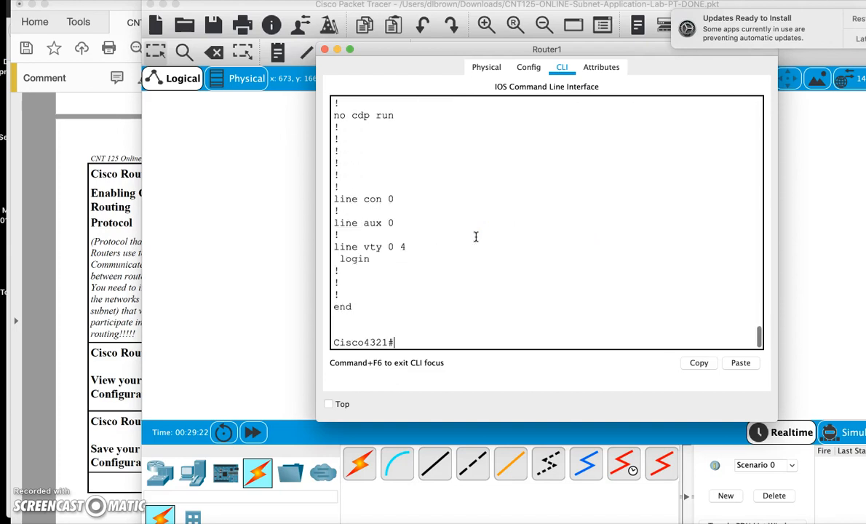
Save Router1's running configuration to the startup configuration under the default filename
text(copy run start)
key(Return)
key(Return)
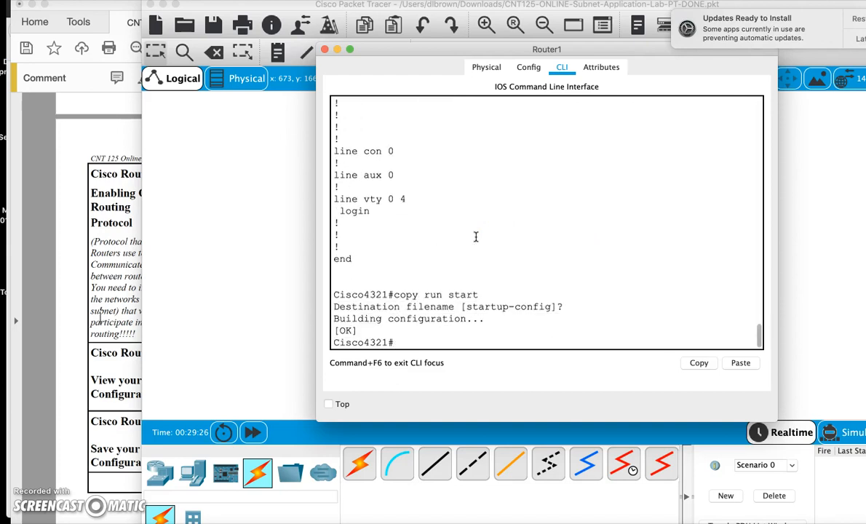
Read the lab PDF's instructions for after router configuration, and close the Router1 window to check the topology's link lights
click(80, 269)
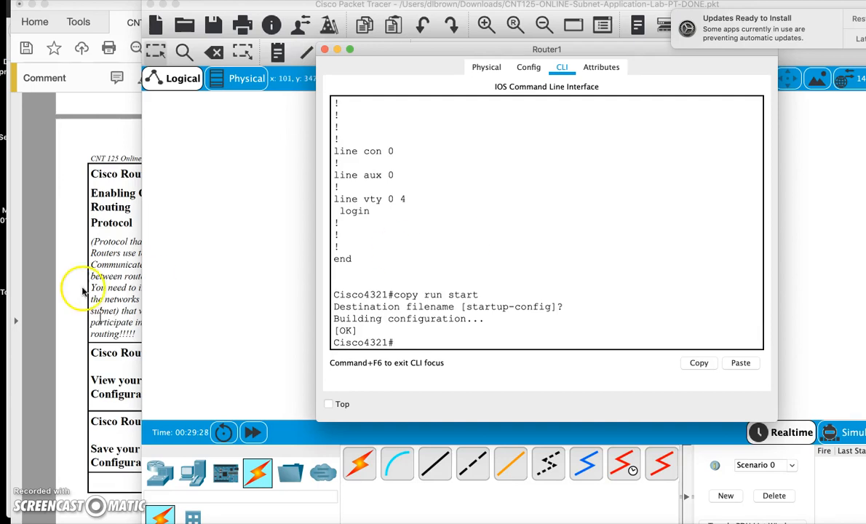
scroll(103, 273, down, 3)
scroll(134, 317, down, 1)
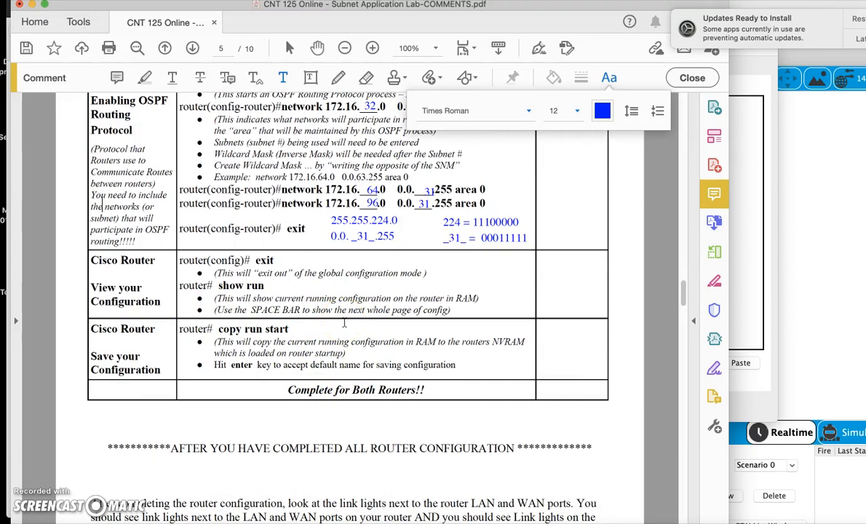
scroll(344, 322, down, 10)
scroll(344, 322, up, 3)
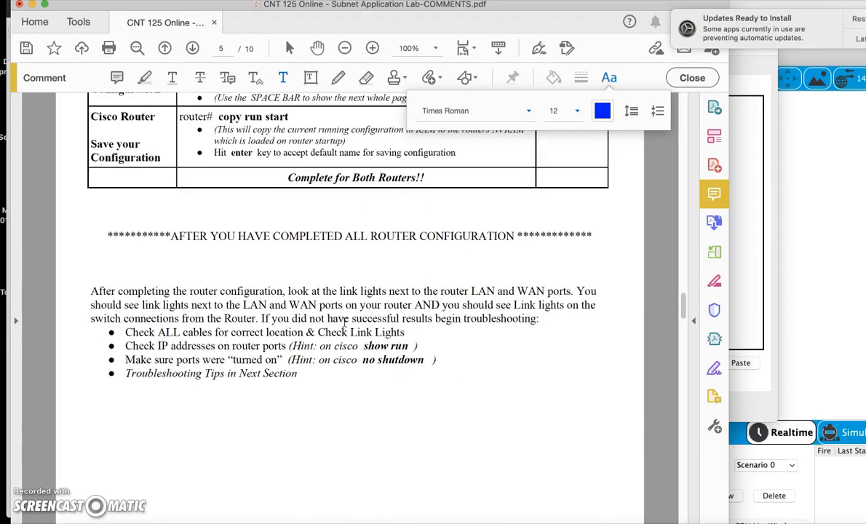
scroll(345, 323, down, 3)
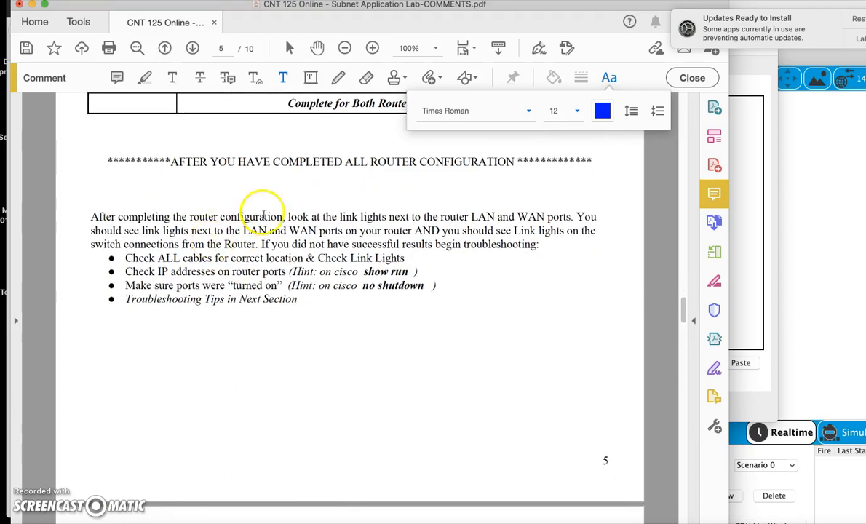
click(758, 114)
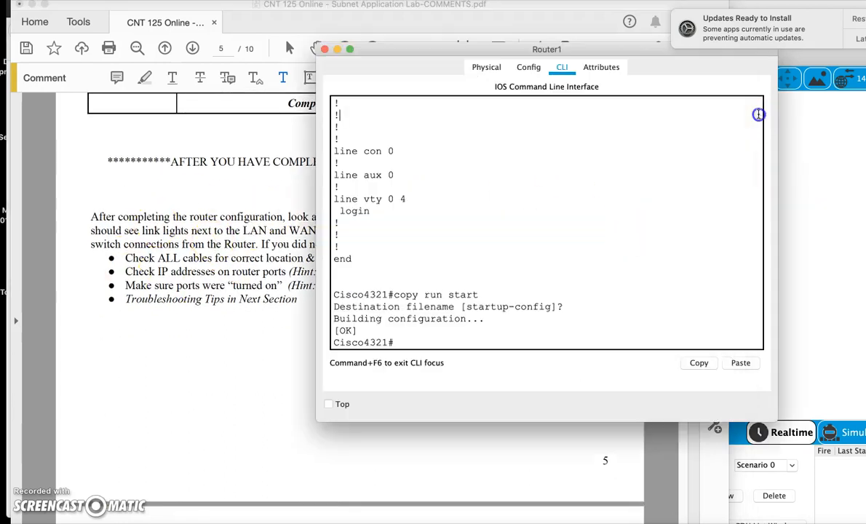
click(324, 49)
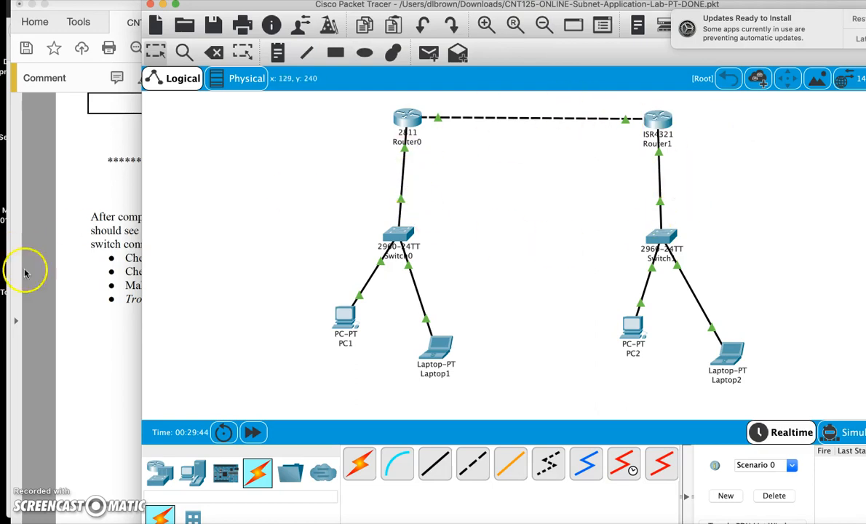
Switch back to the lab PDF and read the no shutdown hint and the Cisco router troubleshooting tips
click(89, 280)
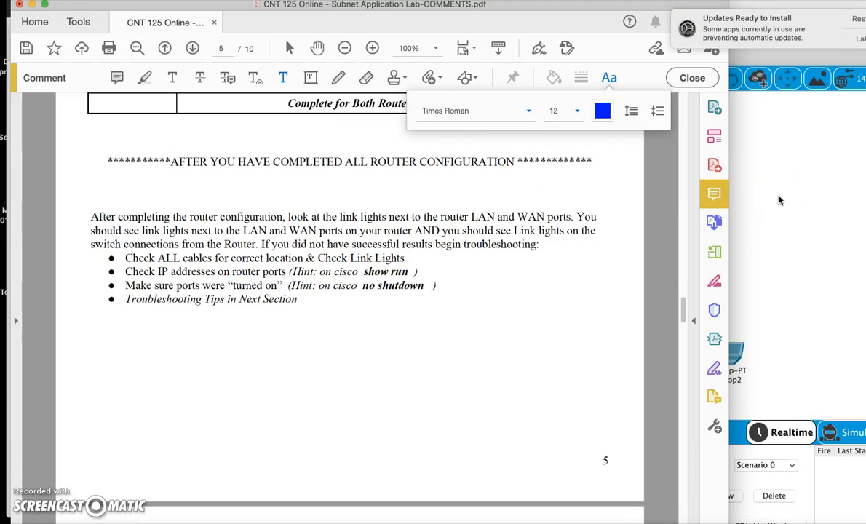
click(439, 287)
drag(440, 286, 307, 286)
drag(309, 287, 432, 281)
click(420, 285)
scroll(423, 329, down, 3)
scroll(422, 329, down, 5)
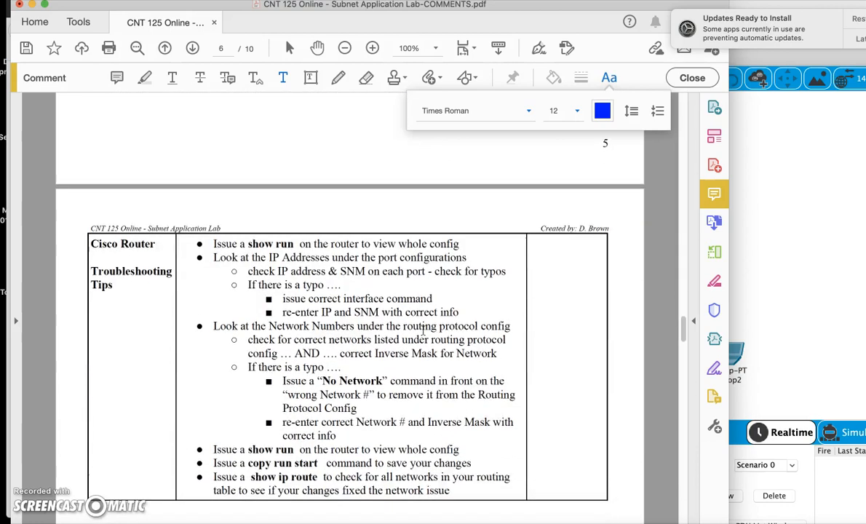
scroll(423, 331, down, 1)
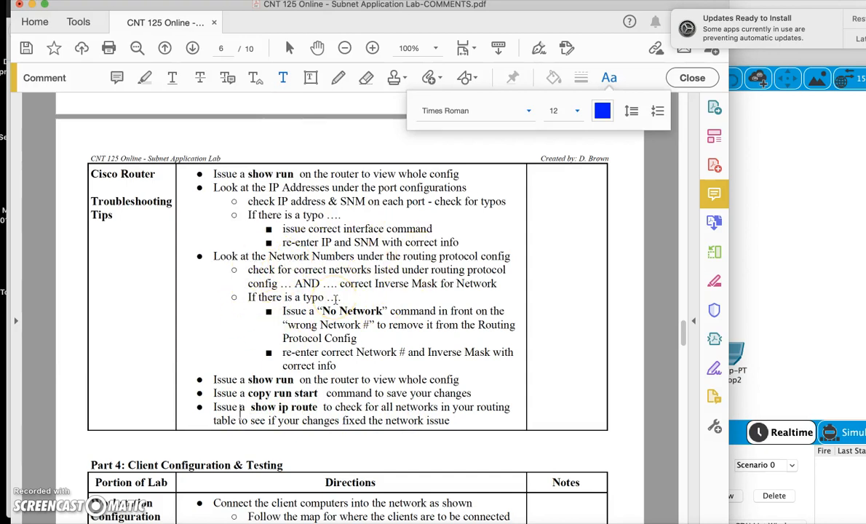
Display Router0's running configuration in Packet Tracer, check its OSPF network statements, and close the router window
click(779, 186)
mouse_move(413, 122)
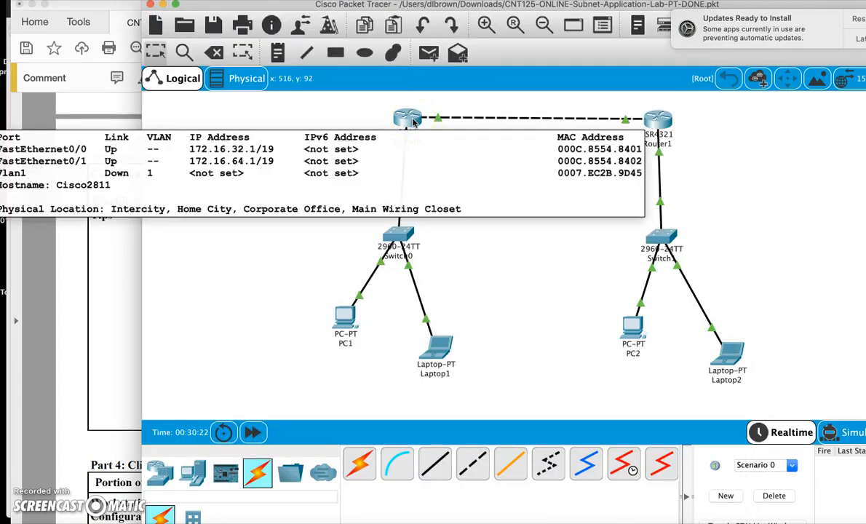
click(414, 122)
key(Return)
key(Return)
key(Return)
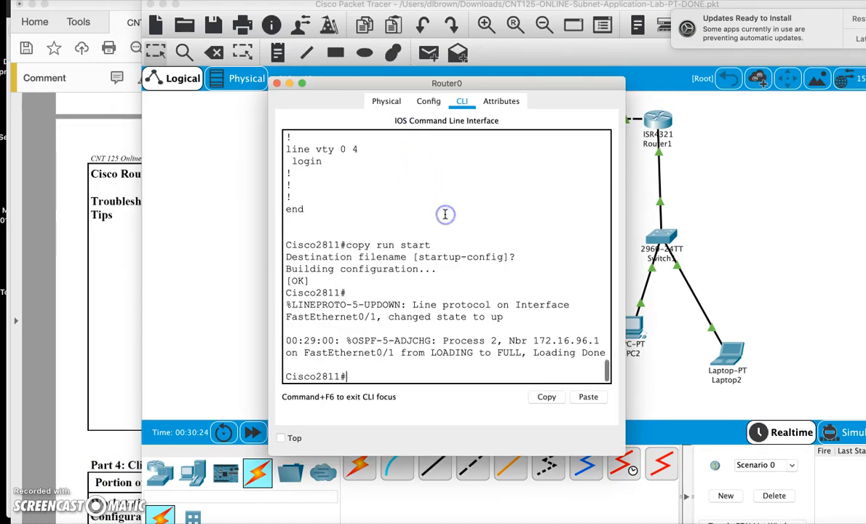
text(sh run)
key(Return)
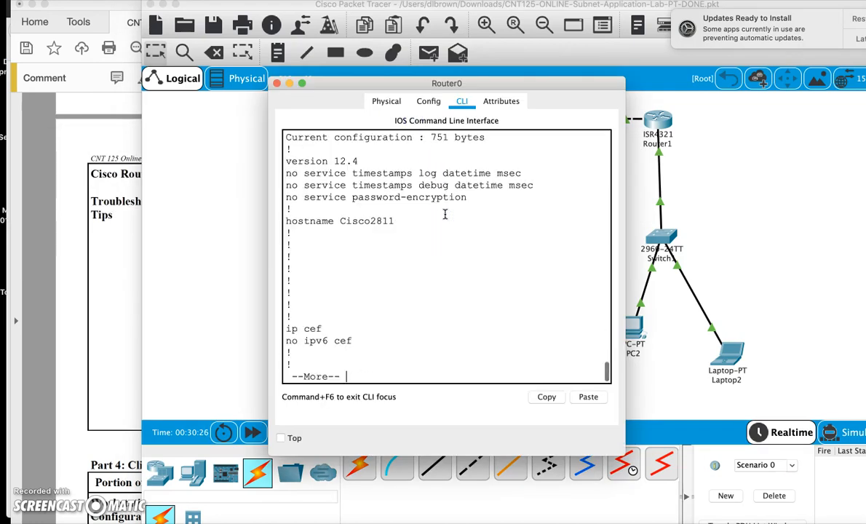
key(space)
drag(528, 264, 270, 222)
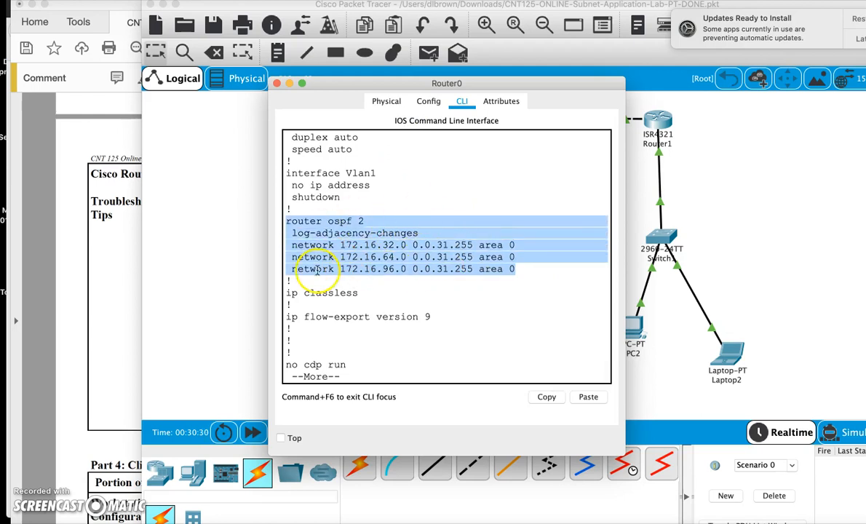
click(277, 83)
Switch to the lab PDF and go to Part 4: Client Configuration & Testing
click(88, 218)
scroll(80, 240, down, 5)
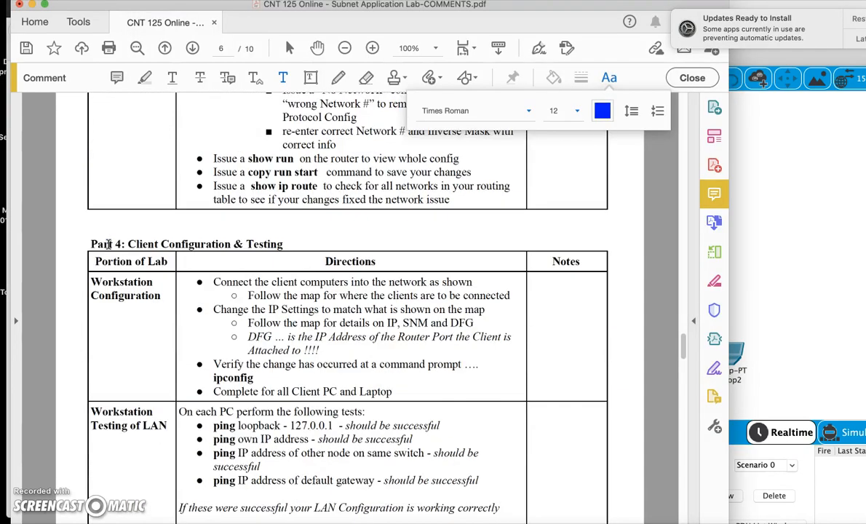